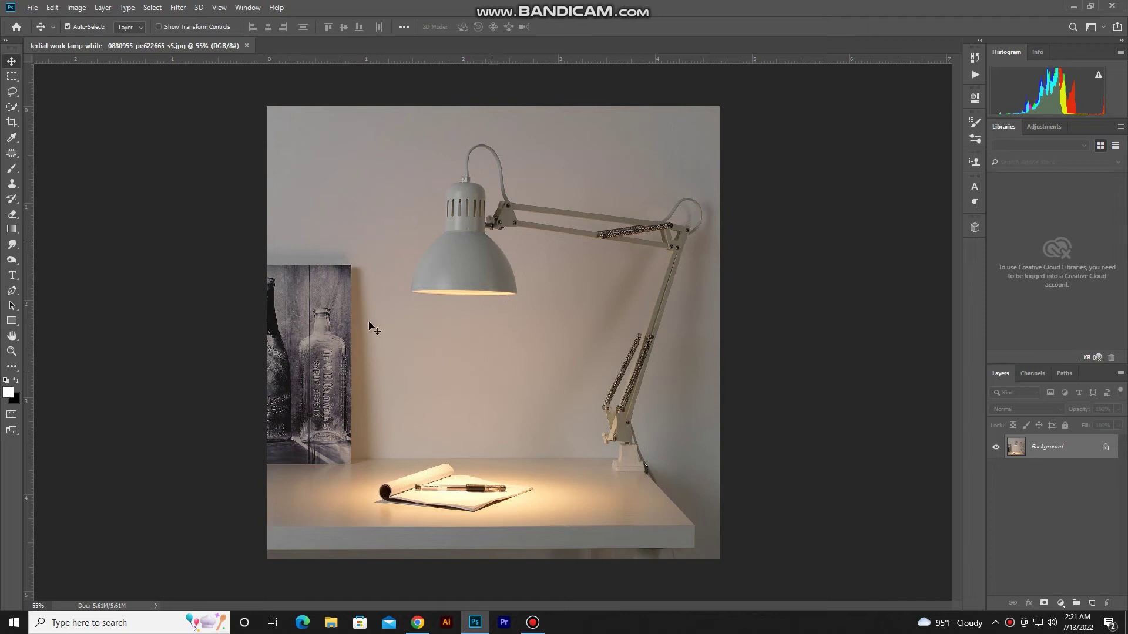
# - Add a Brightness/Contrast adjustment layer with brightness -31 and contrast 34
pyautogui.scroll(1, 485, 439)
pyautogui.scroll(1, 486, 439)
pyautogui.scroll(-1, 546, 452)
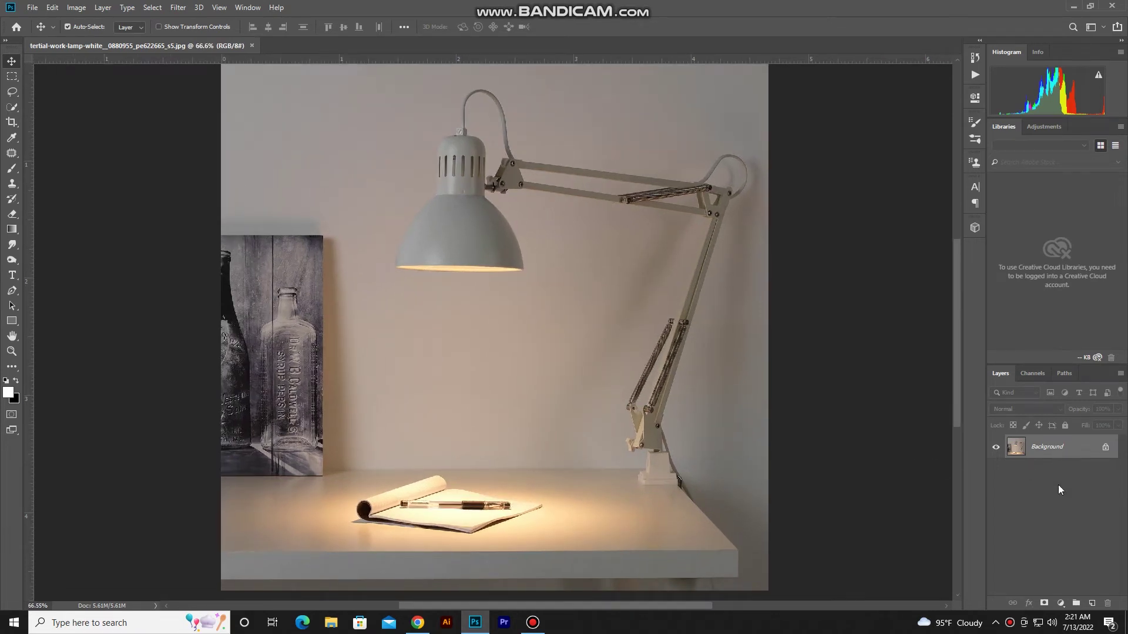
pyautogui.click(1061, 603)
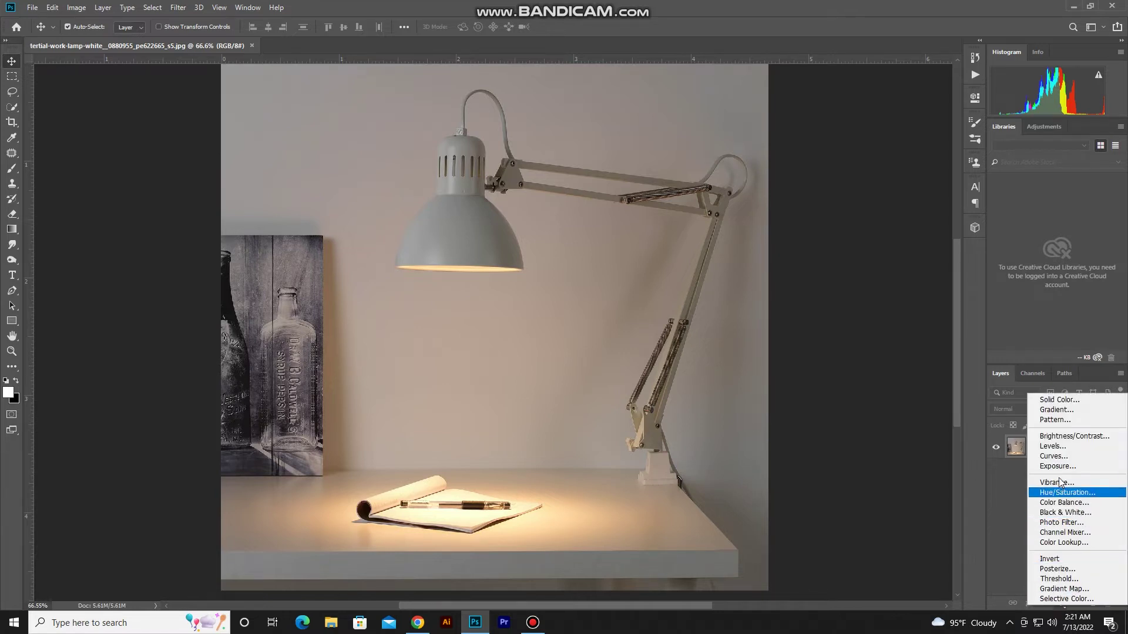
pyautogui.click(1064, 438)
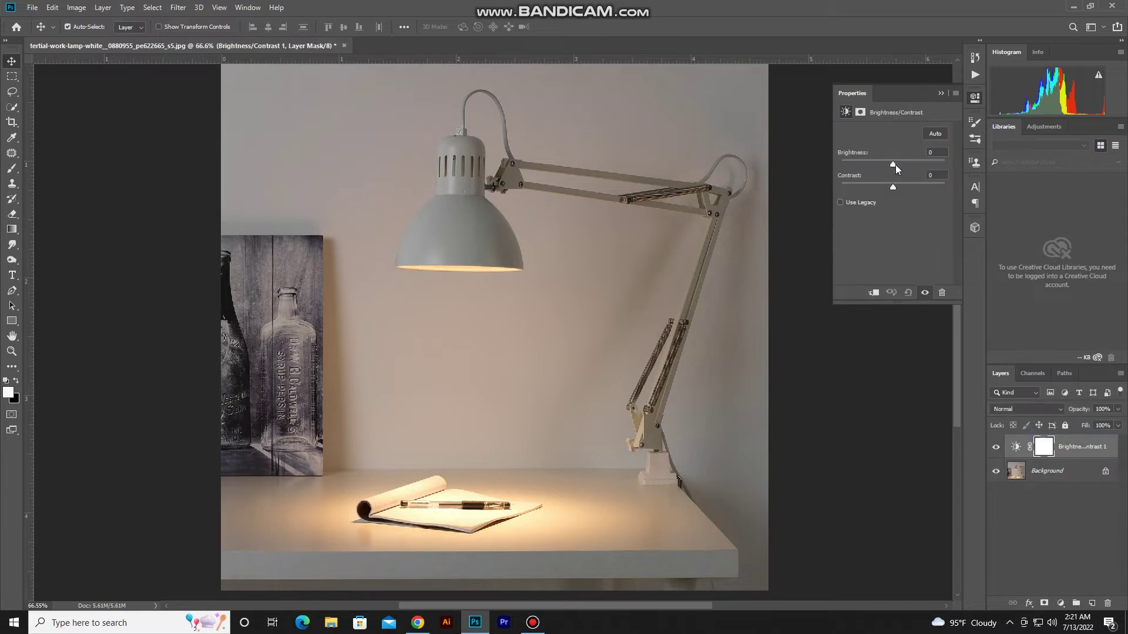
pyautogui.moveTo(893, 164); pyautogui.dragTo(882, 167)
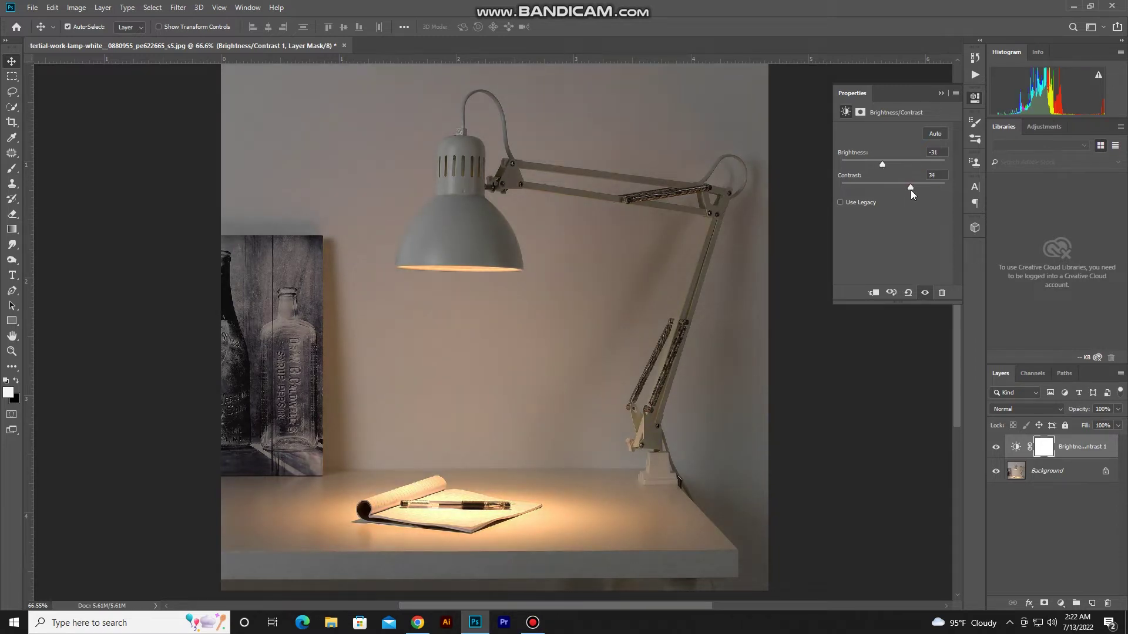
pyautogui.scroll(-2, 764, 335)
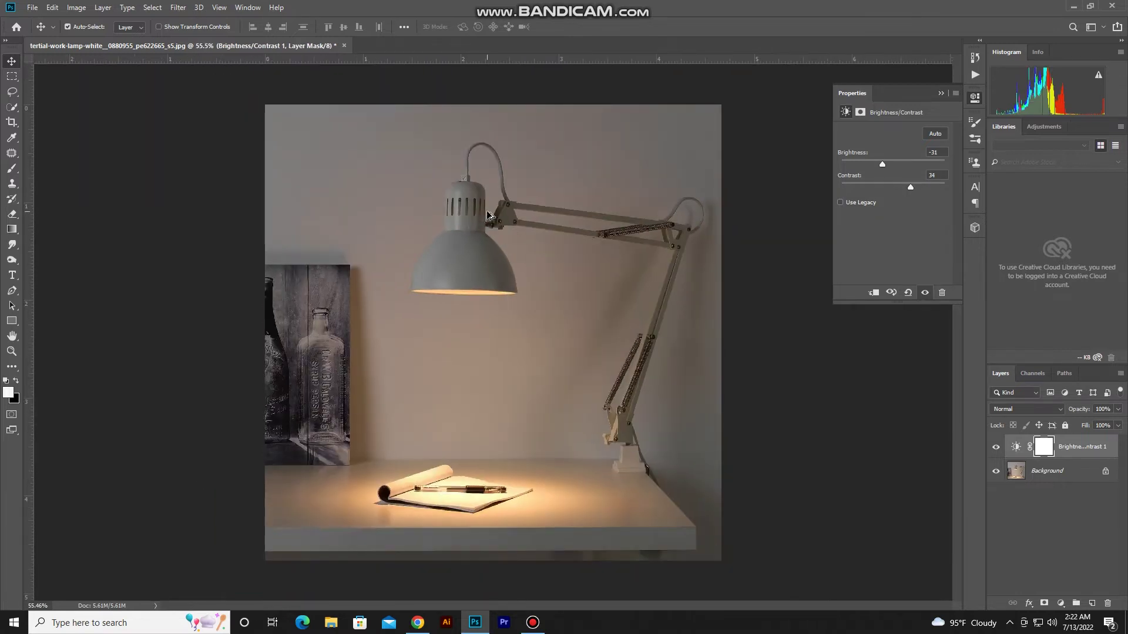
# - Toggle the adjustment's visibility to compare with the original, then add a new empty layer
pyautogui.click(996, 448)
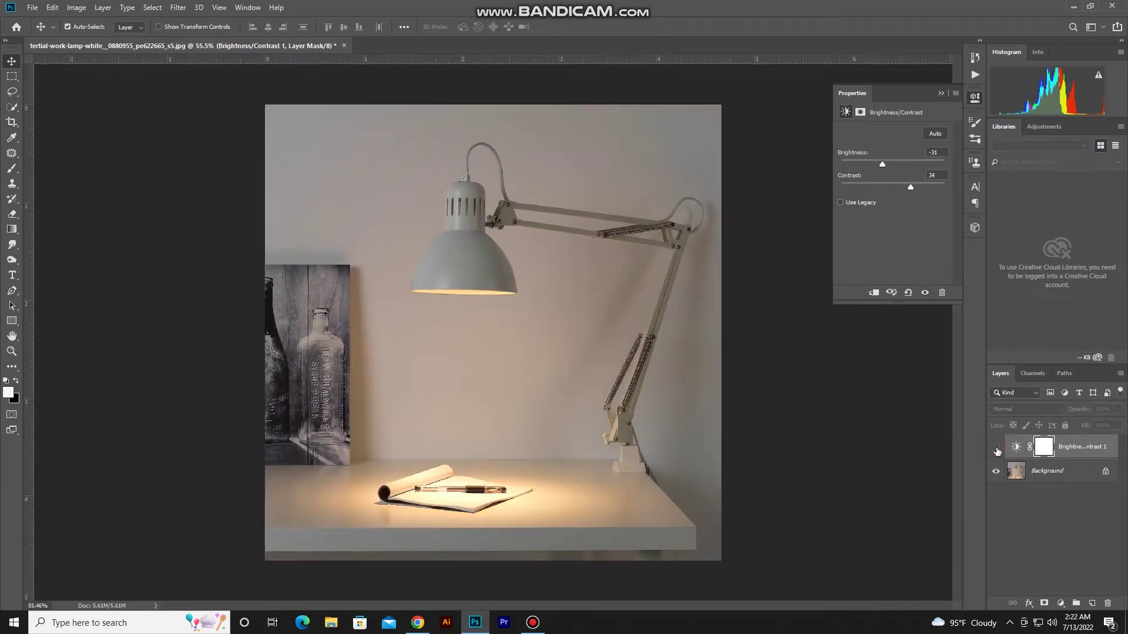
pyautogui.click(996, 448)
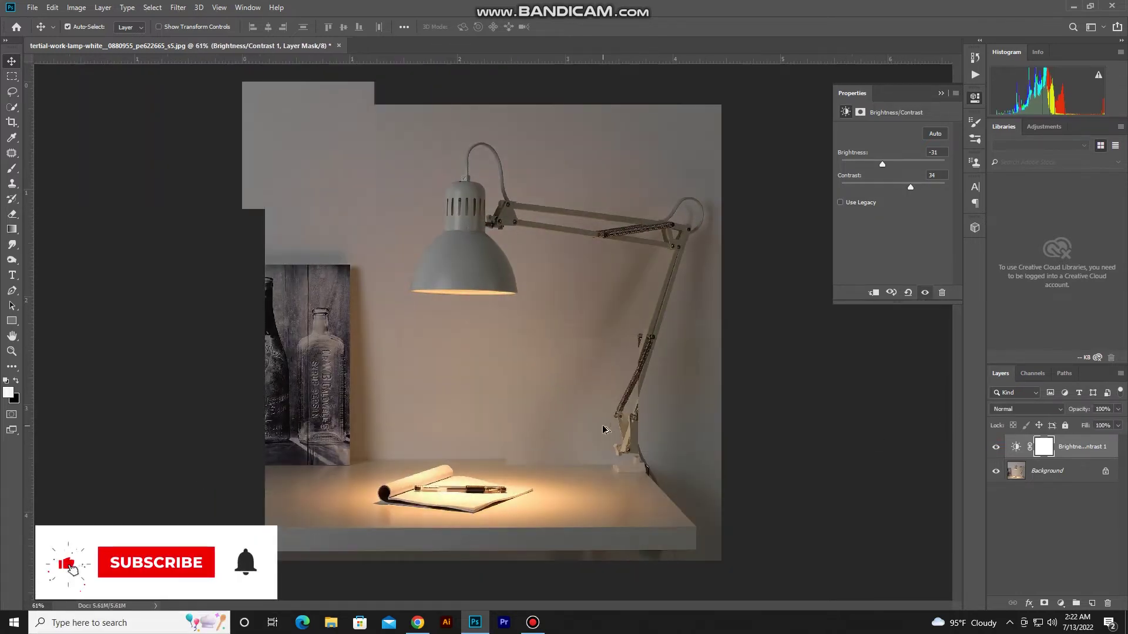
pyautogui.scroll(1, 606, 430)
pyautogui.scroll(1, 606, 430)
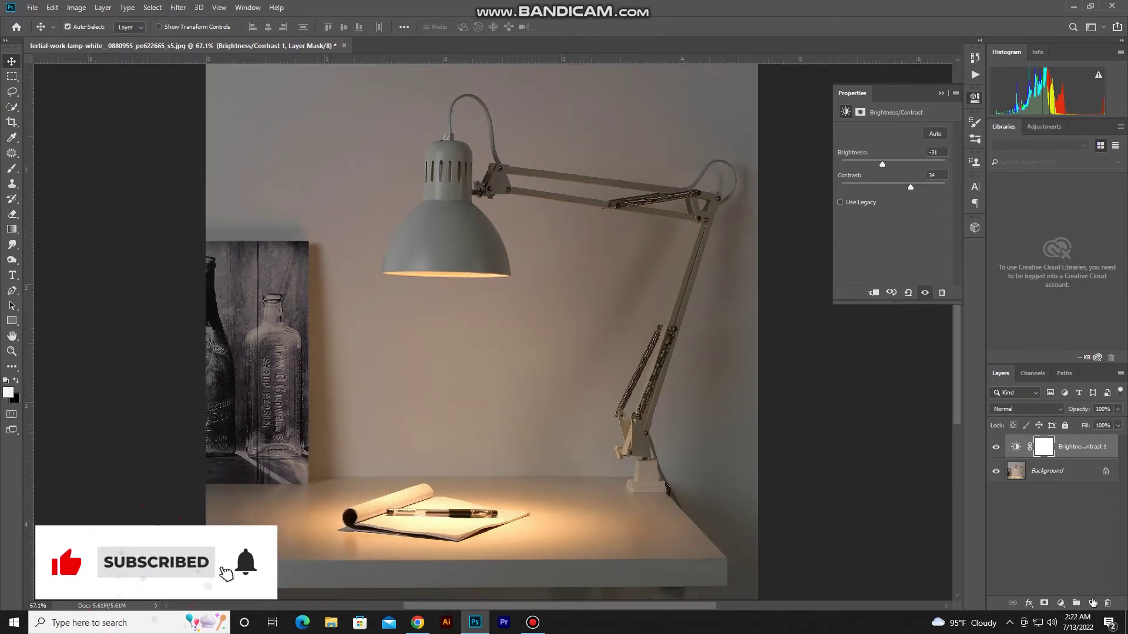
pyautogui.click(1093, 603)
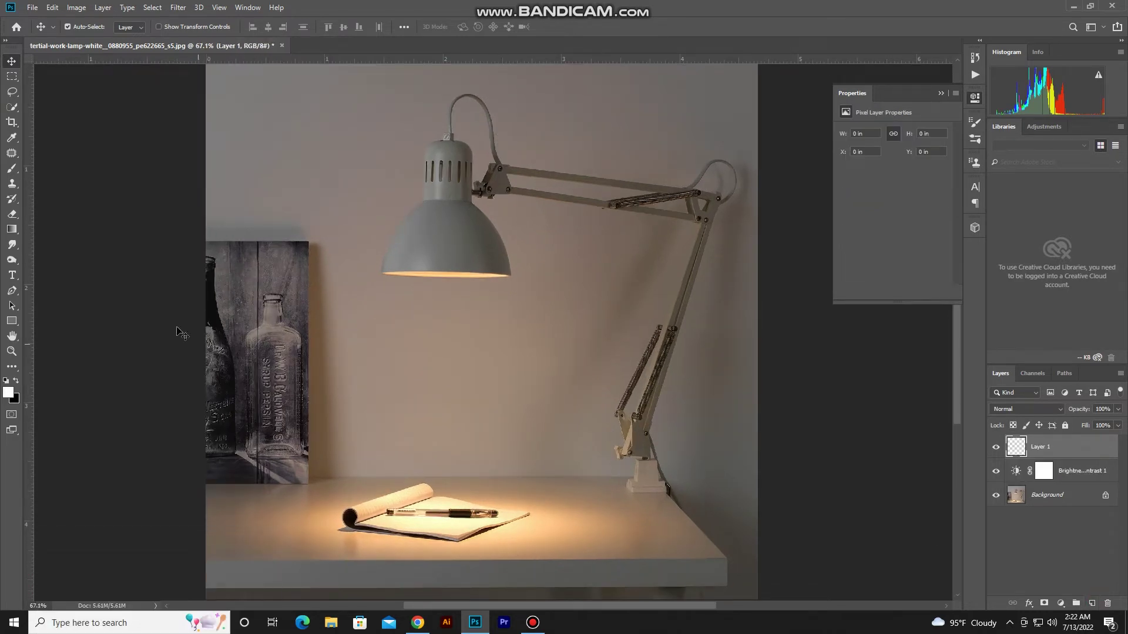
# - Draw a narrow Rectangular Marquee selection from under the lampshade down to the notebook
pyautogui.moveTo(12, 77); pyautogui.dragTo(59, 84)
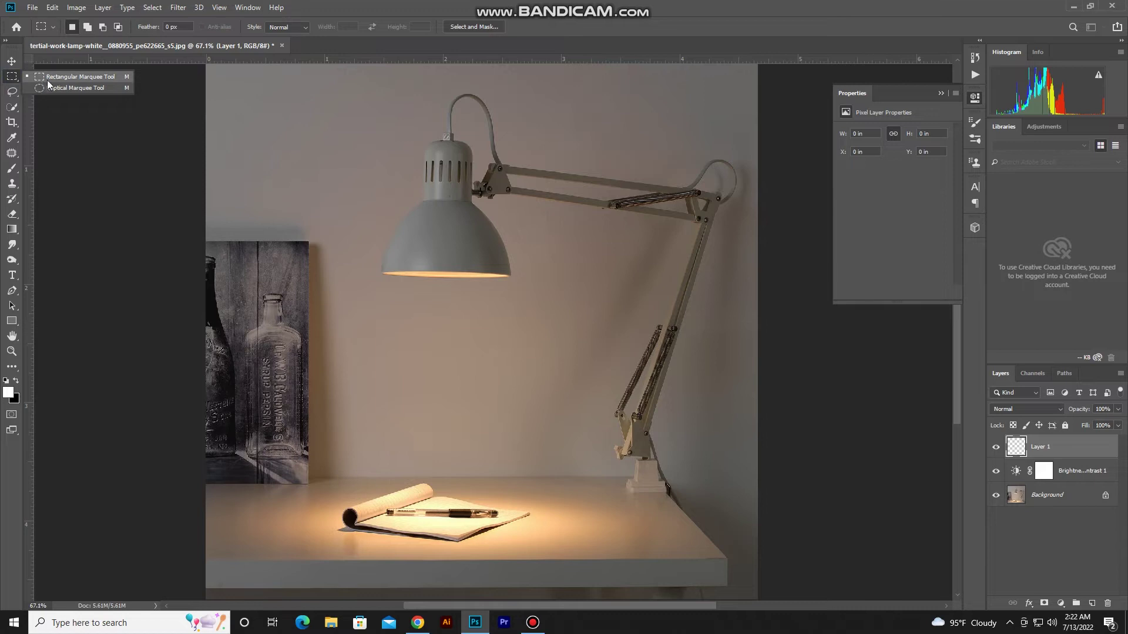
pyautogui.click(69, 78)
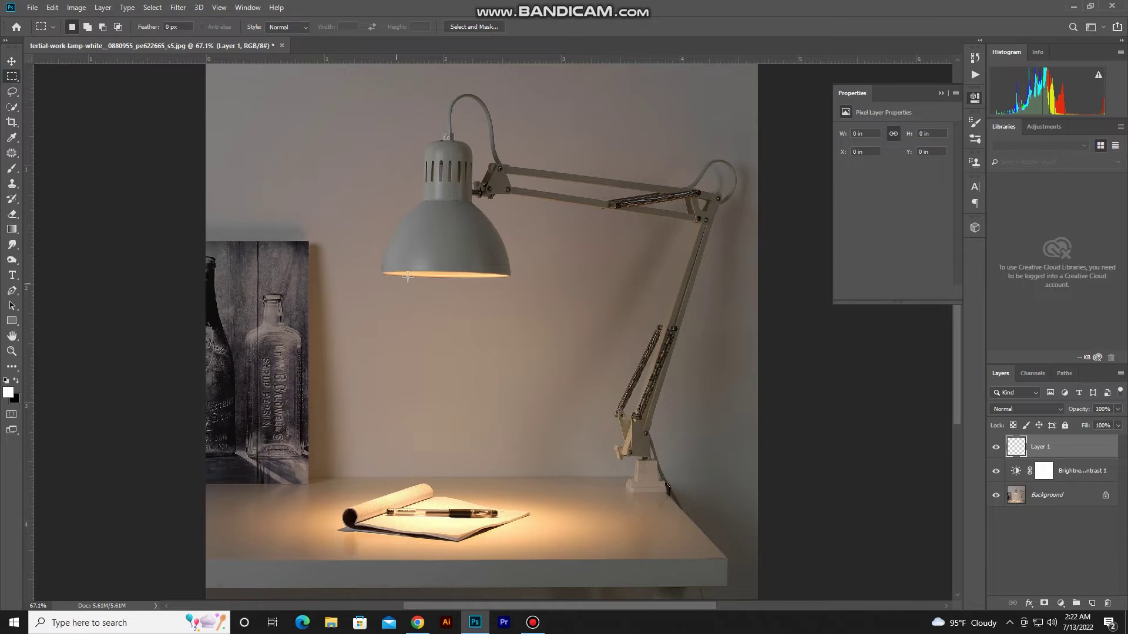
pyautogui.moveTo(407, 275); pyautogui.dragTo(485, 517)
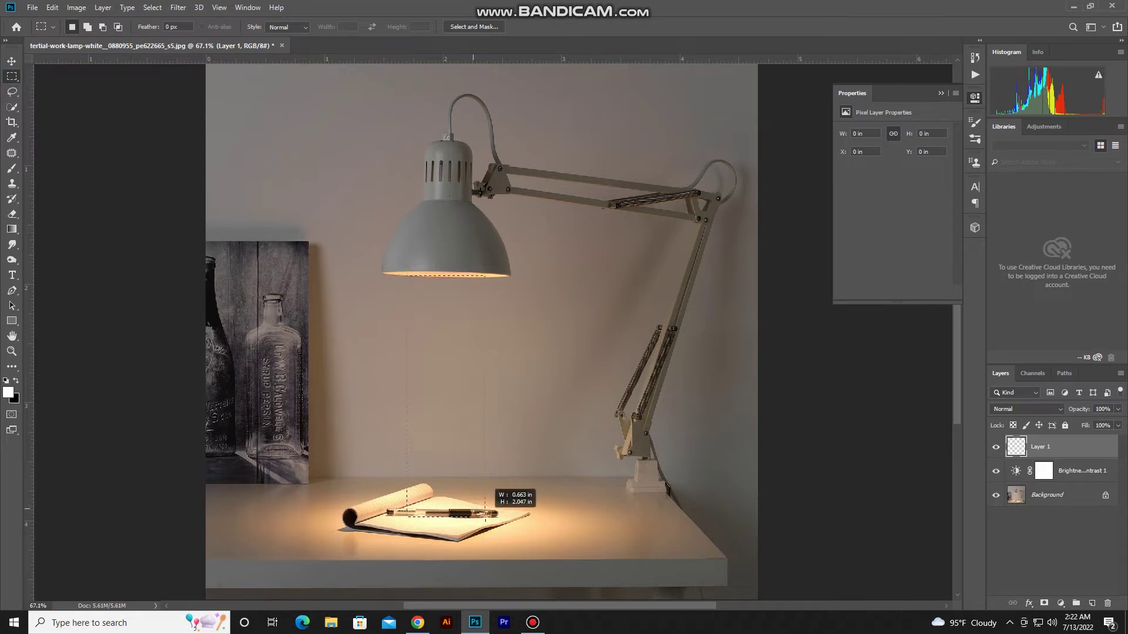
pyautogui.click(487, 519)
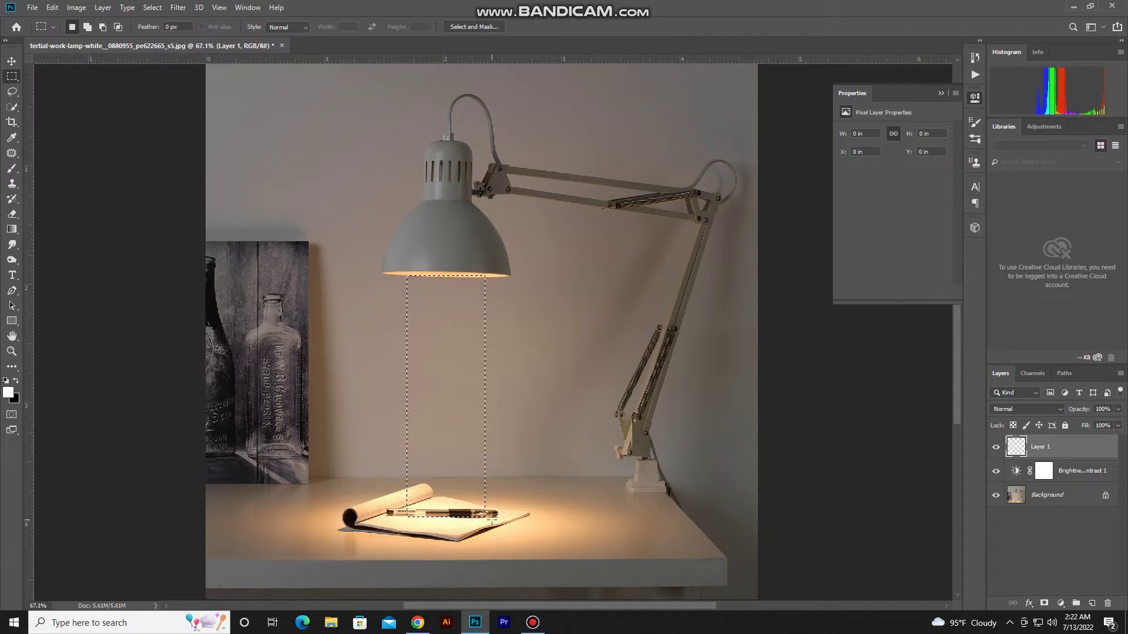
pyautogui.click(12, 229)
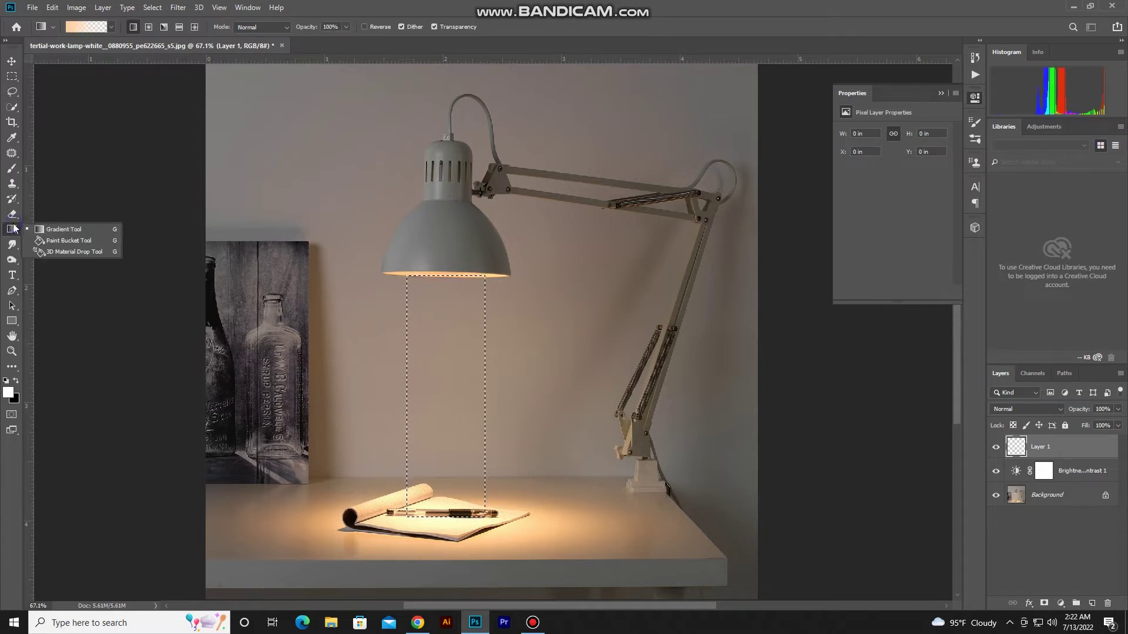
# - Set the Gradient Tool to the Foreground to Transparent gradient
pyautogui.click(86, 231)
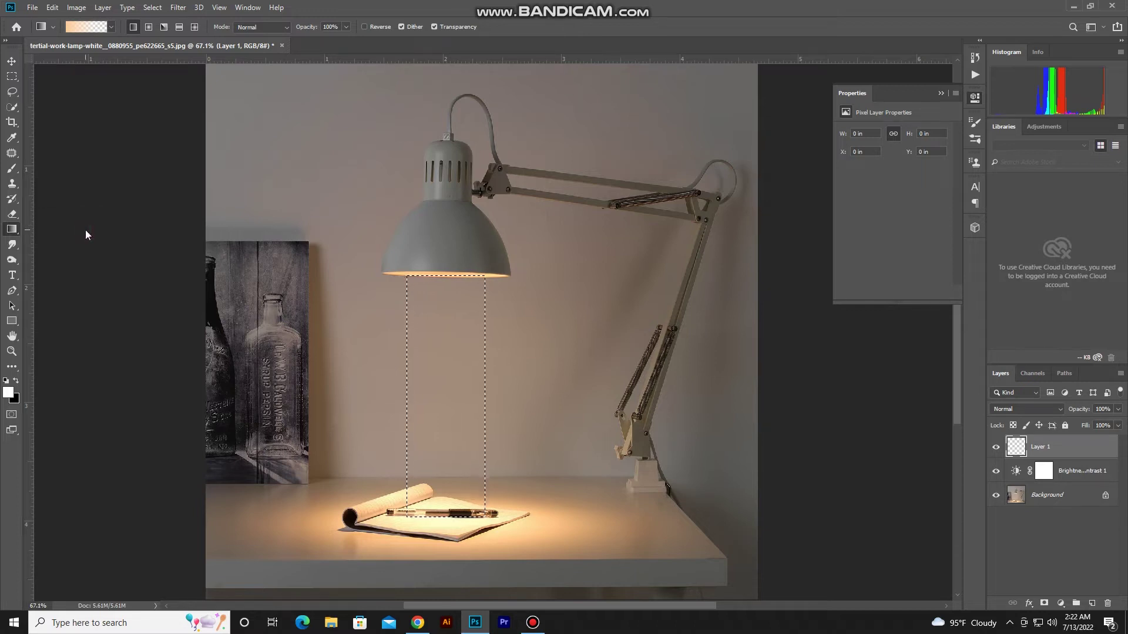
pyautogui.click(97, 29)
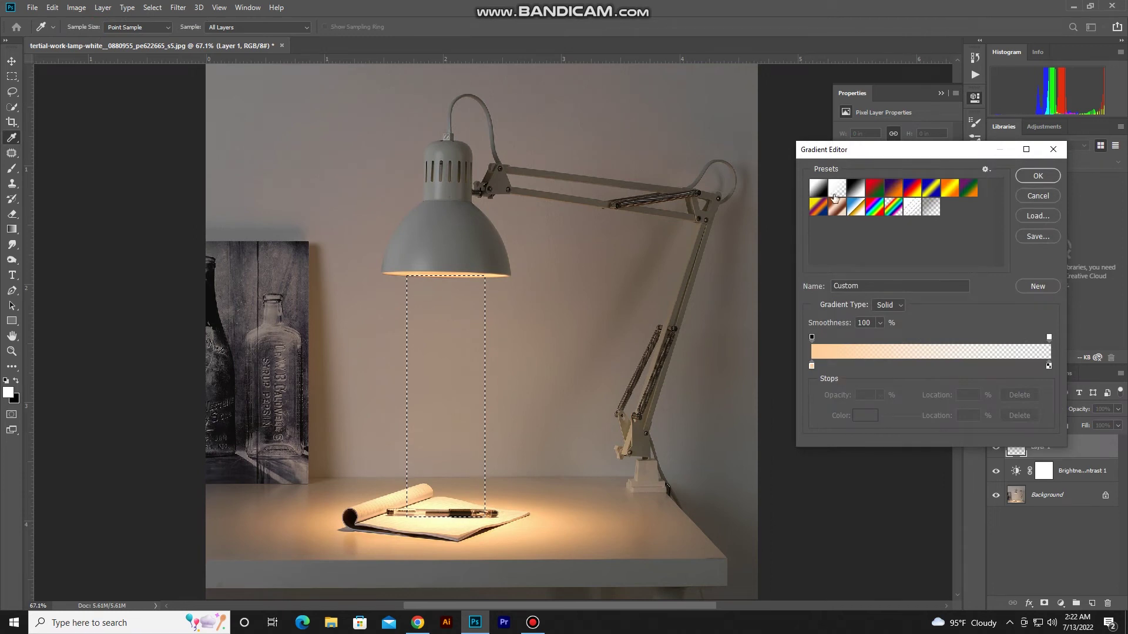
pyautogui.click(836, 194)
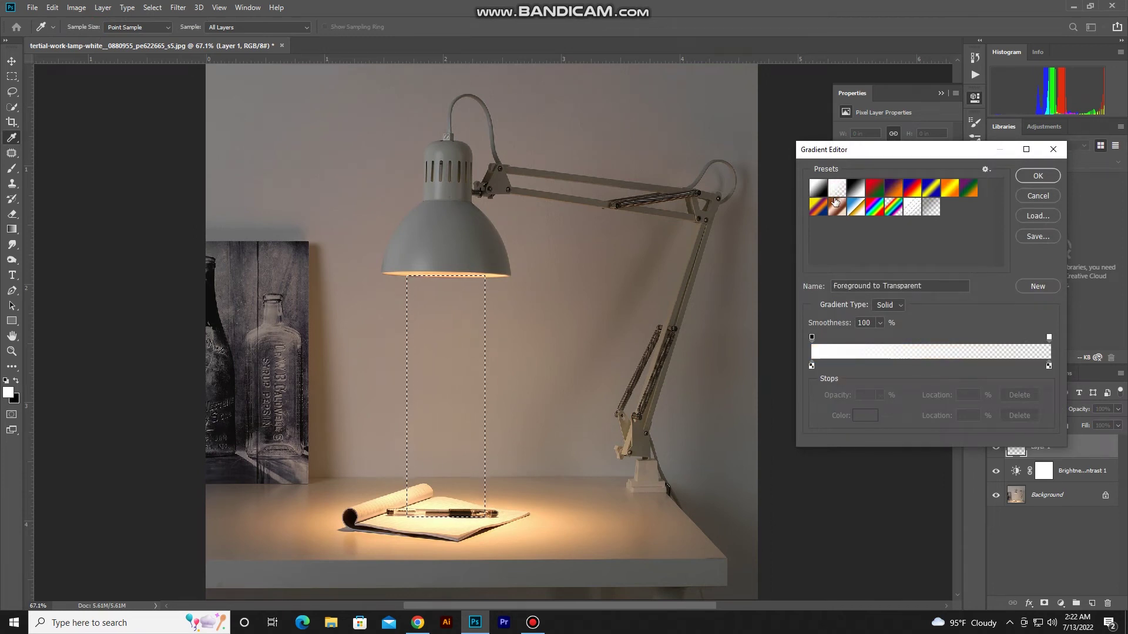
pyautogui.click(1029, 177)
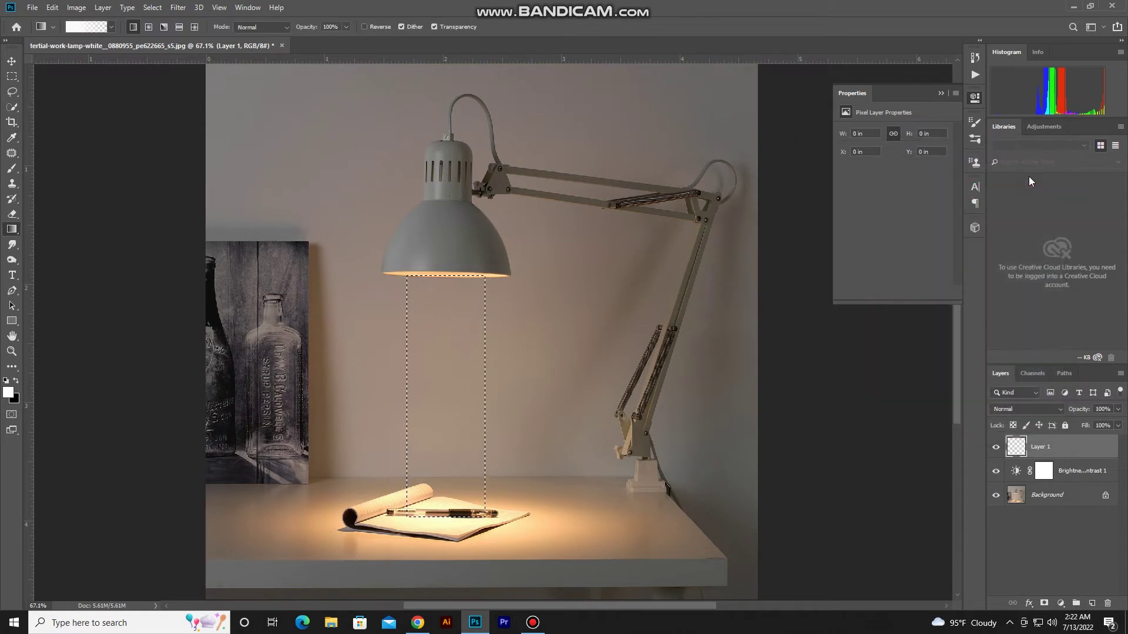
# - Drag the white gradient from under the lampshade down the strip, redoing the first attempt
pyautogui.moveTo(442, 268); pyautogui.dragTo(448, 412)
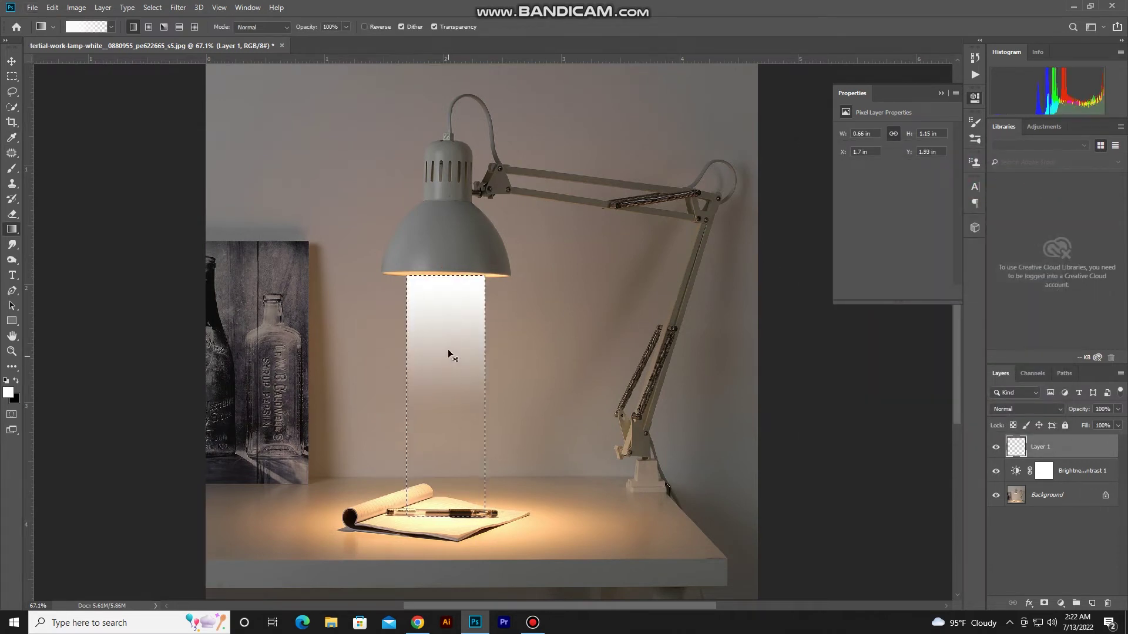
pyautogui.hotkey('ctrl', 'z')
pyautogui.moveTo(446, 268); pyautogui.dragTo(446, 480)
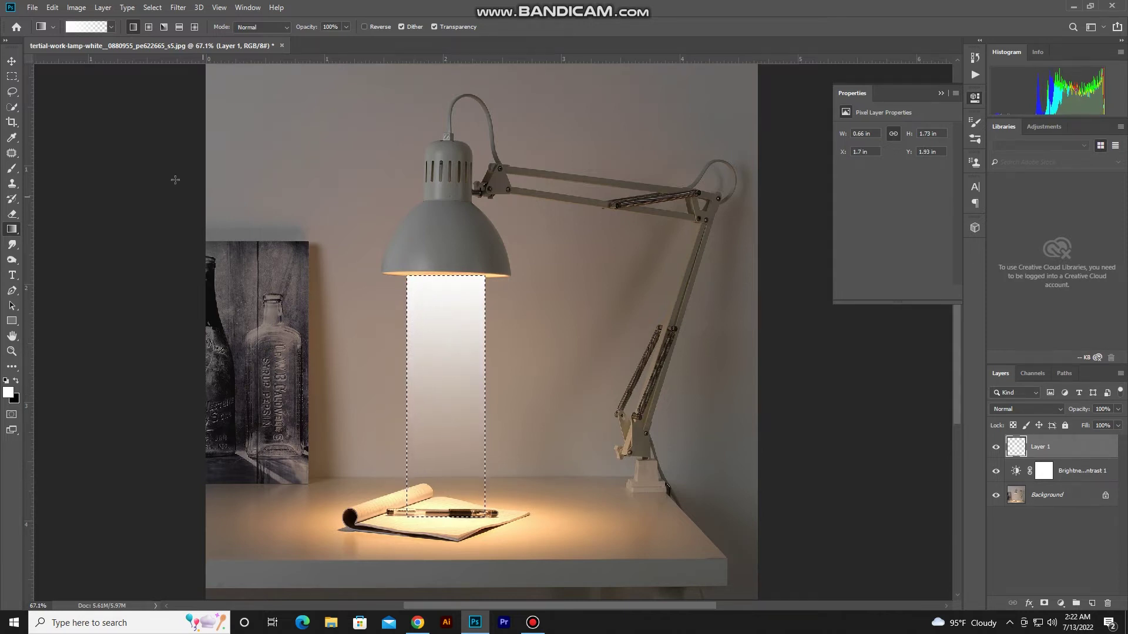
pyautogui.click(12, 77)
# - Deselect, then use a Perspective transform to spread the beam's bottom into a wide cone
pyautogui.click(134, 171)
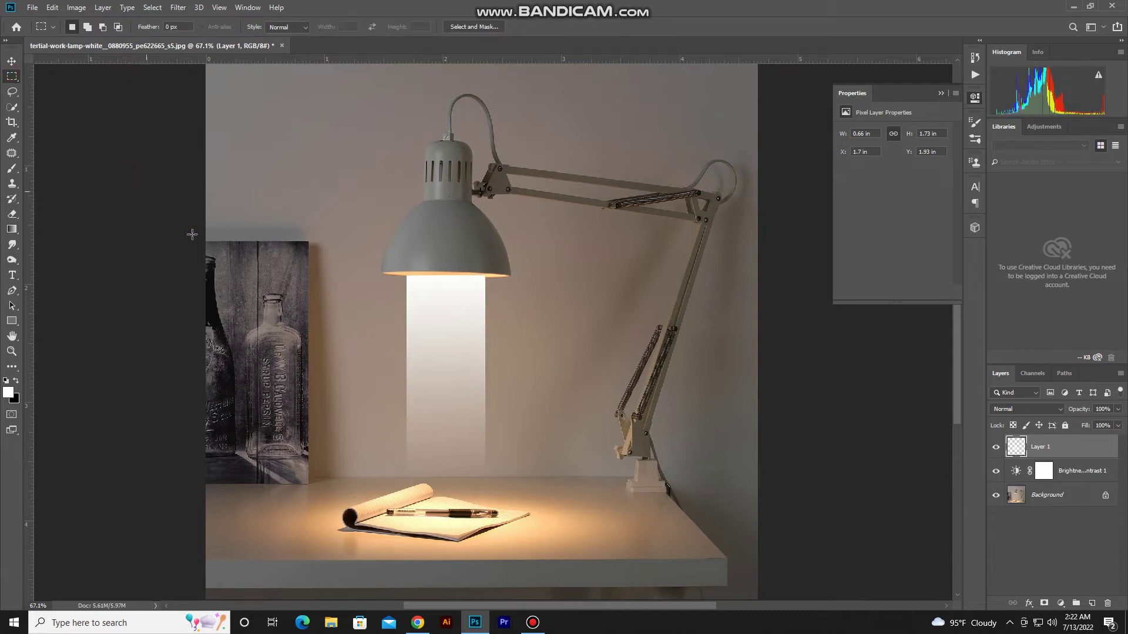
pyautogui.hotkey('ctrl', 't')
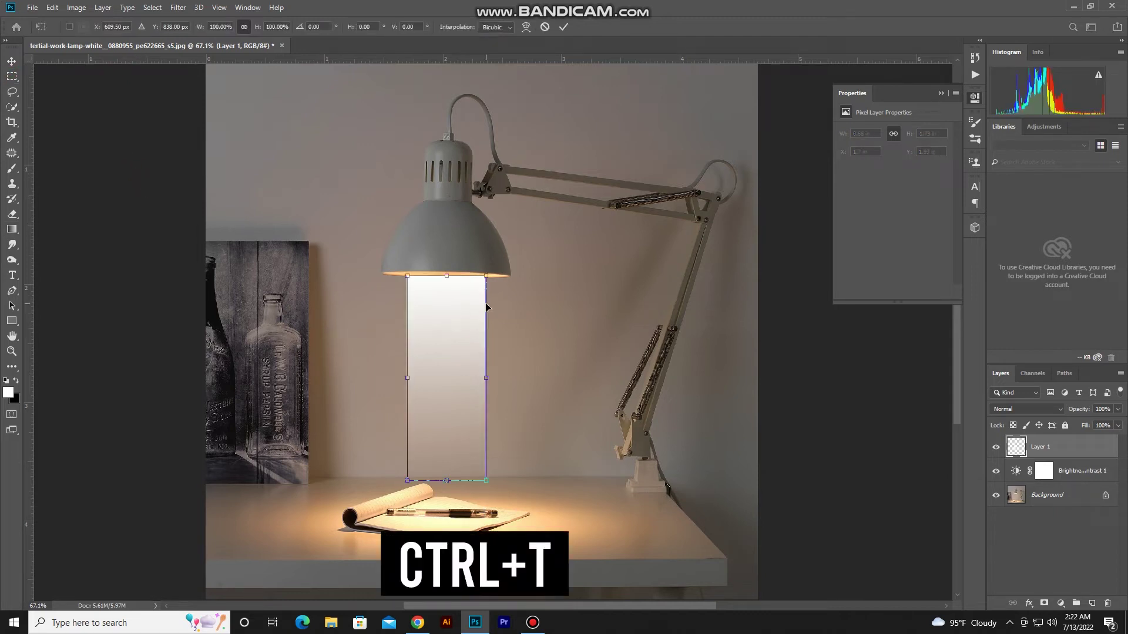
pyautogui.rightClick(488, 481)
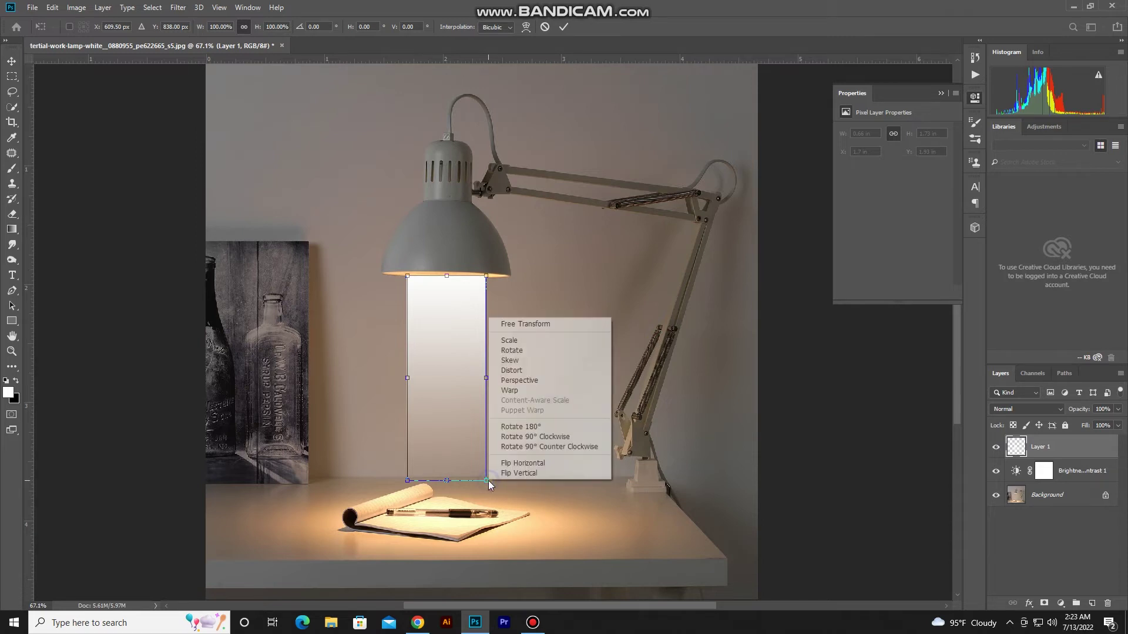
pyautogui.click(544, 381)
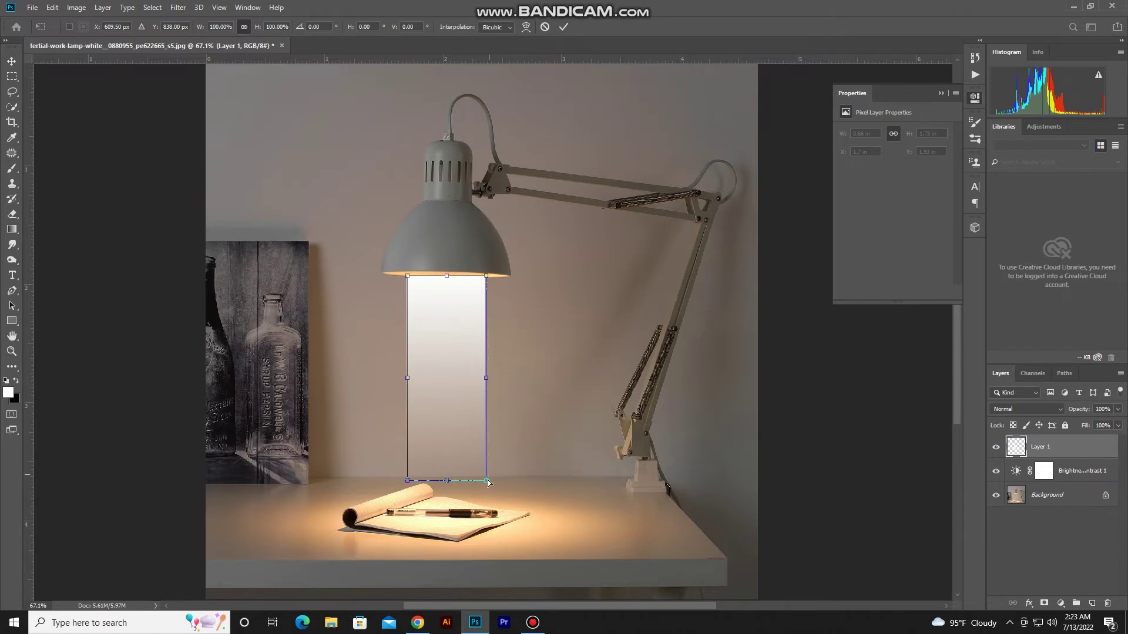
pyautogui.moveTo(487, 481); pyautogui.dragTo(581, 482)
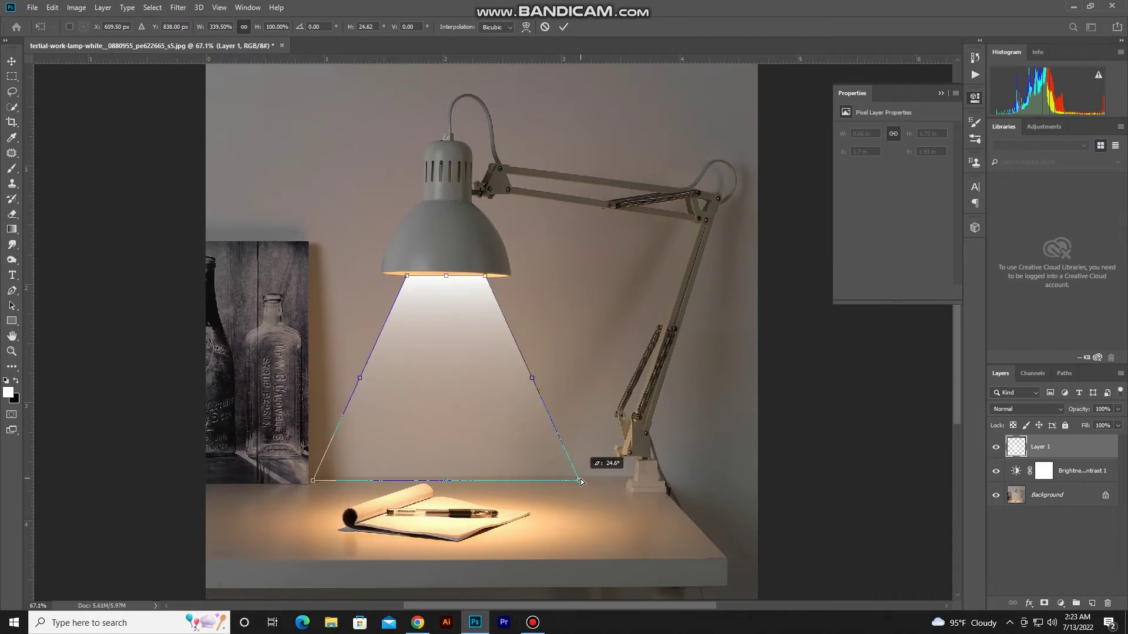
pyautogui.moveTo(581, 482); pyautogui.dragTo(581, 482)
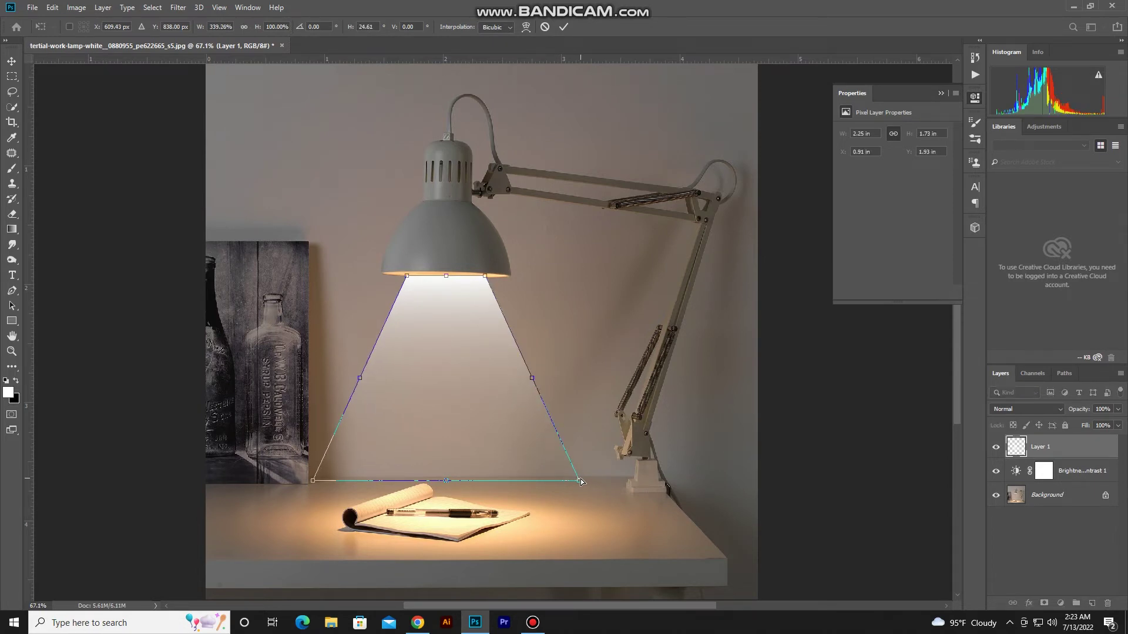
pyautogui.click(562, 28)
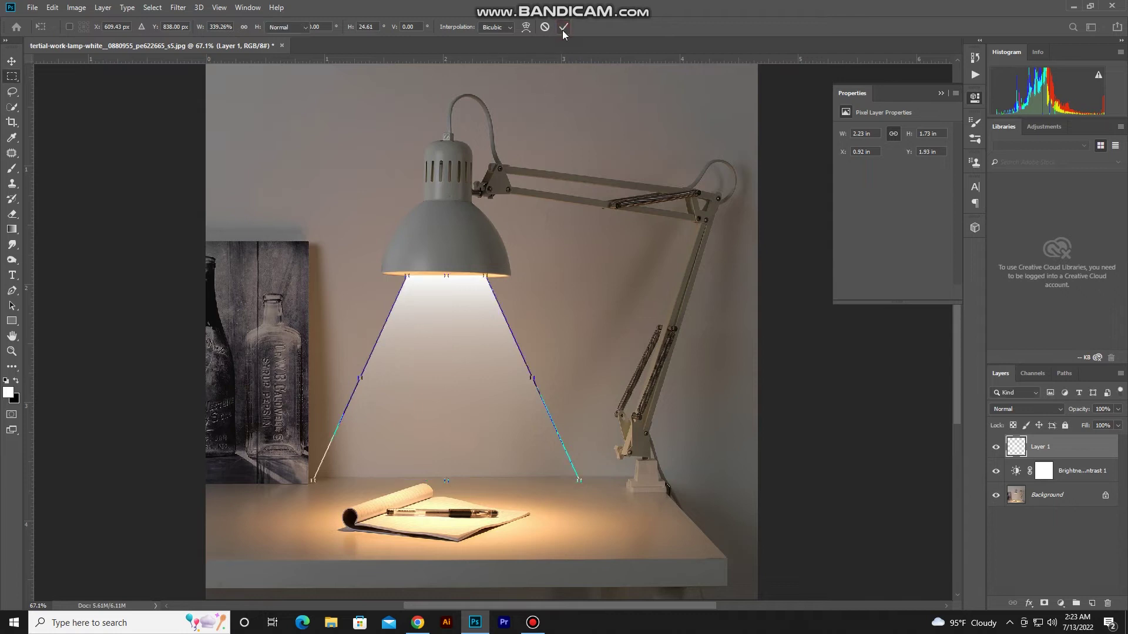
# - Free Transform the beam, stretching its bottom edge down over the notebook
pyautogui.hotkey('ctrl', 't')
pyautogui.moveTo(446, 479); pyautogui.dragTo(444, 534)
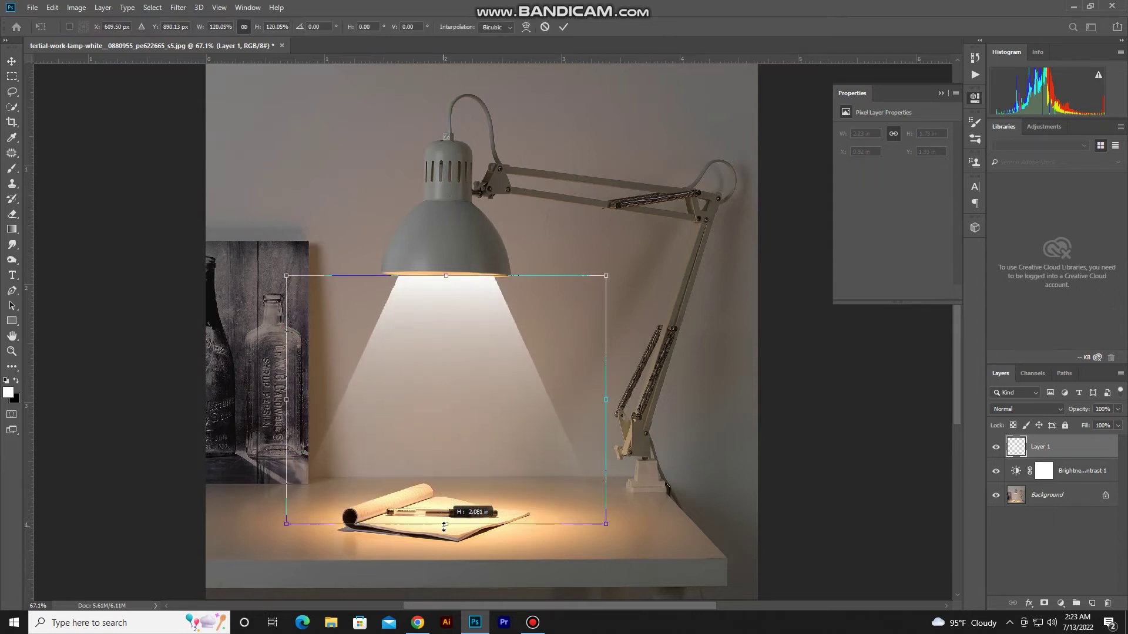
pyautogui.moveTo(444, 534)
pyautogui.mouseDown()
pyautogui.moveTo(443, 558)
pyautogui.moveTo(443, 527)
pyautogui.mouseUp()
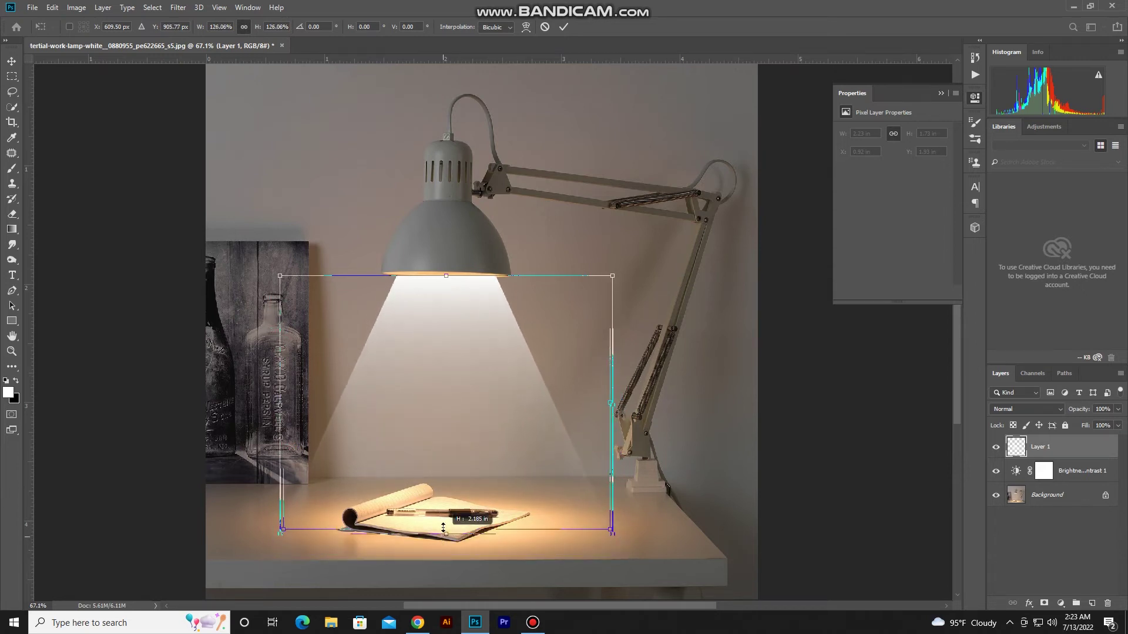
pyautogui.moveTo(443, 527); pyautogui.dragTo(444, 524)
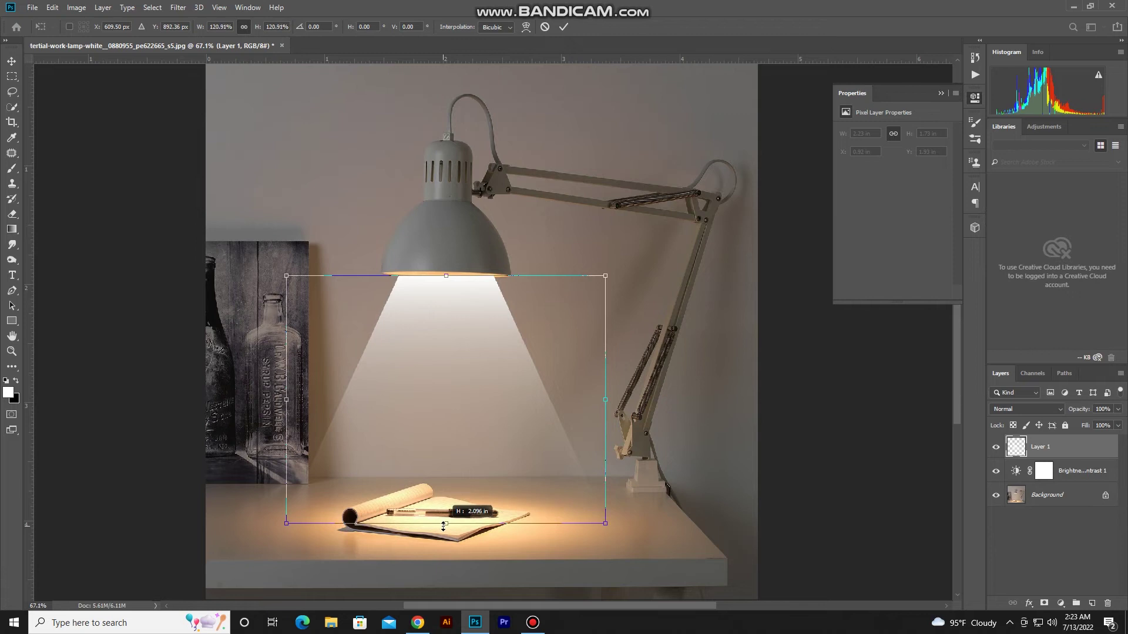
# - Use Perspective to widen the beam's upper corners and commit the transform
pyautogui.rightClick(606, 274)
pyautogui.click(634, 339)
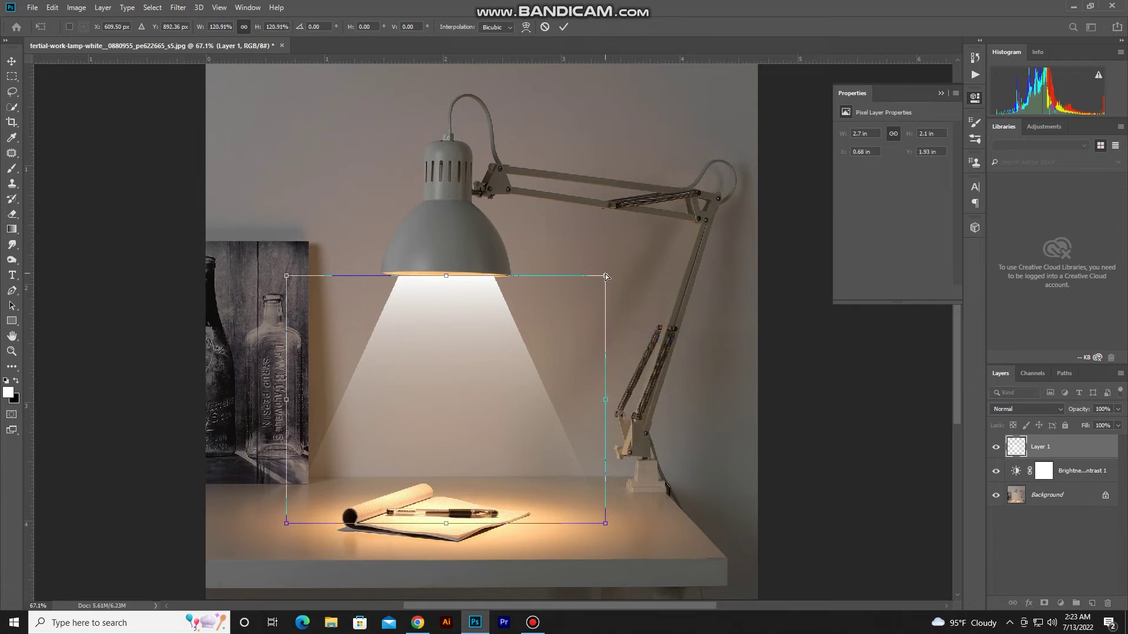
pyautogui.moveTo(607, 277); pyautogui.dragTo(633, 277)
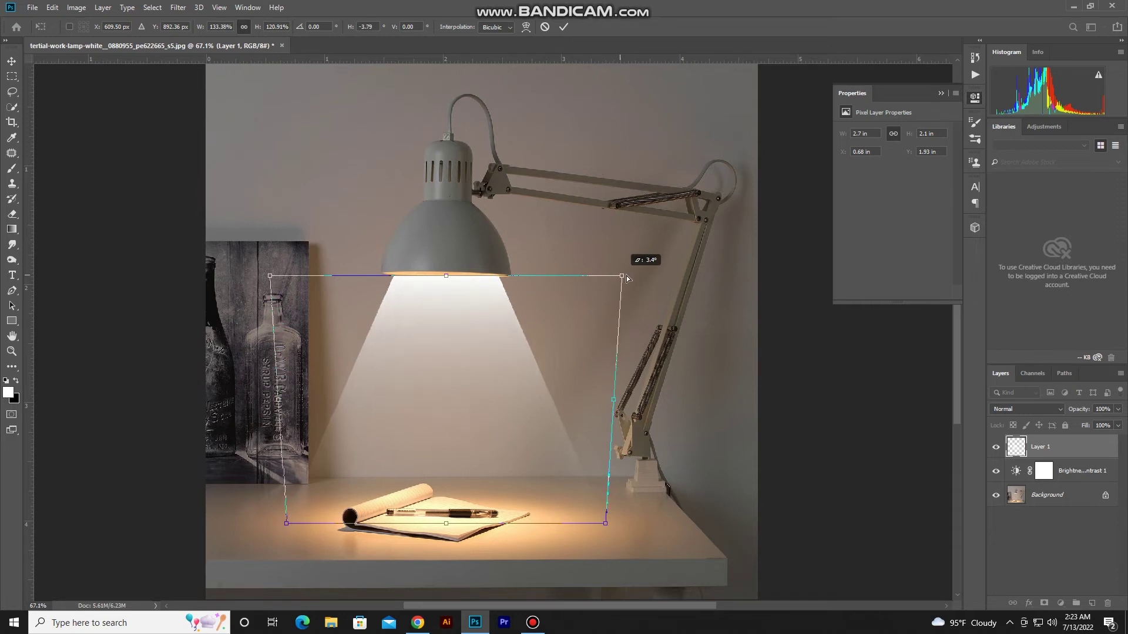
pyautogui.moveTo(634, 277); pyautogui.dragTo(638, 275)
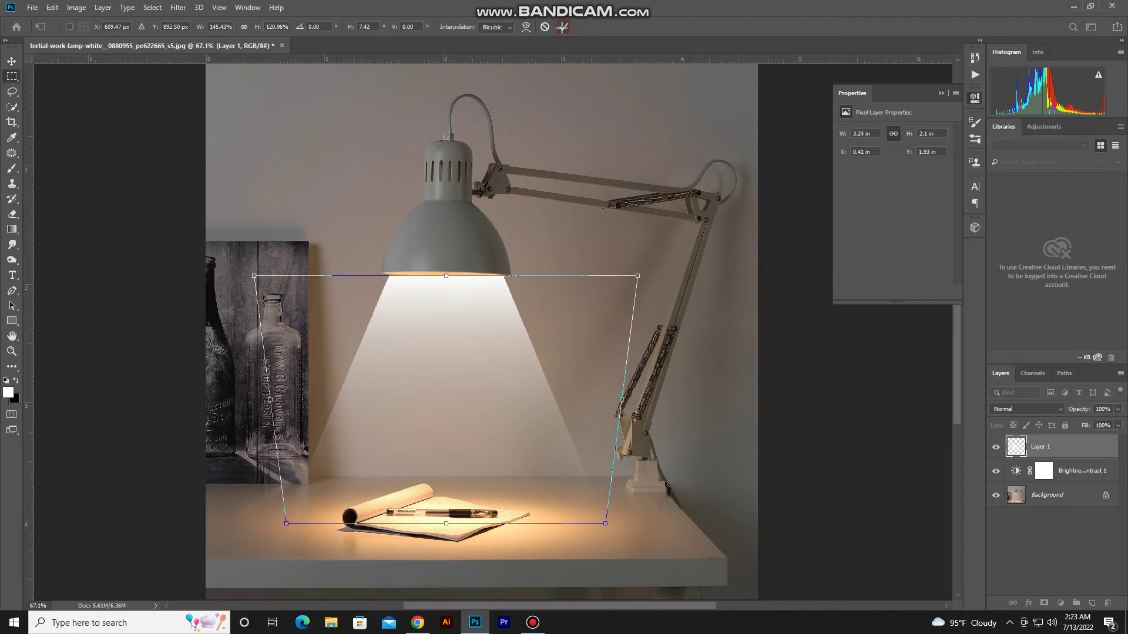
pyautogui.click(564, 27)
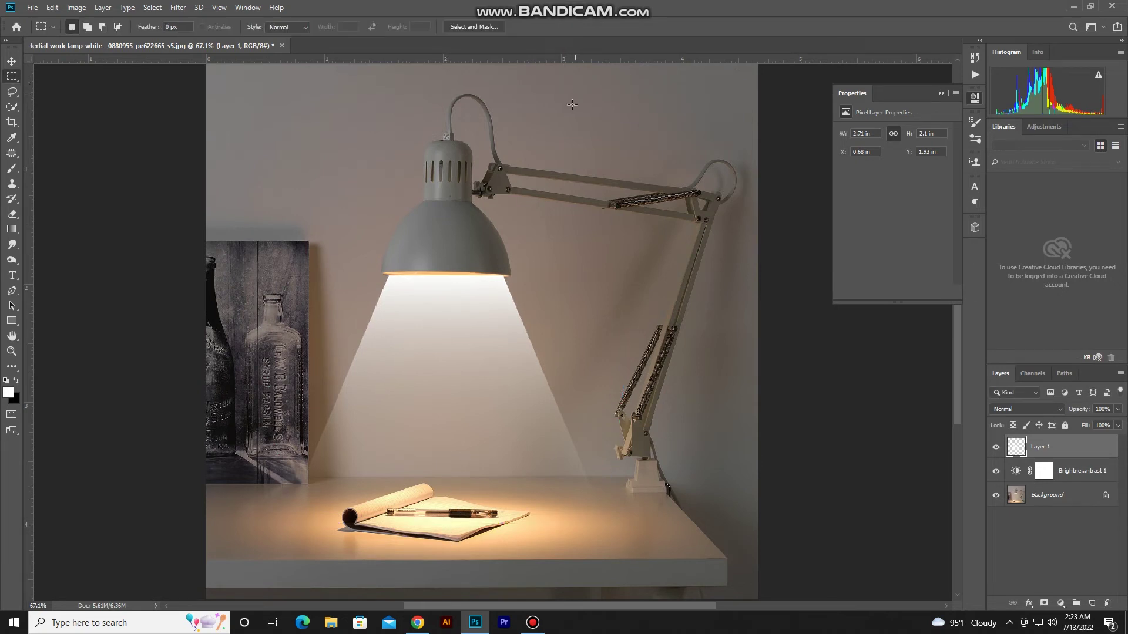
# - With the Move tool, zoom in on the beam and enter Warp transform mode
pyautogui.click(12, 61)
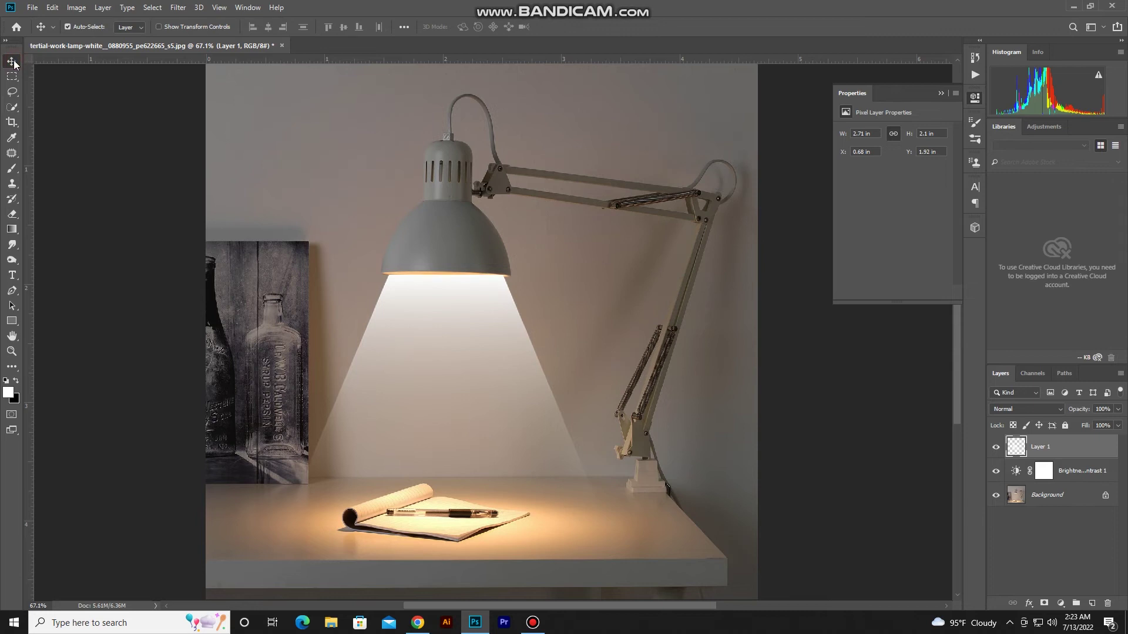
pyautogui.scroll(2, 504, 277)
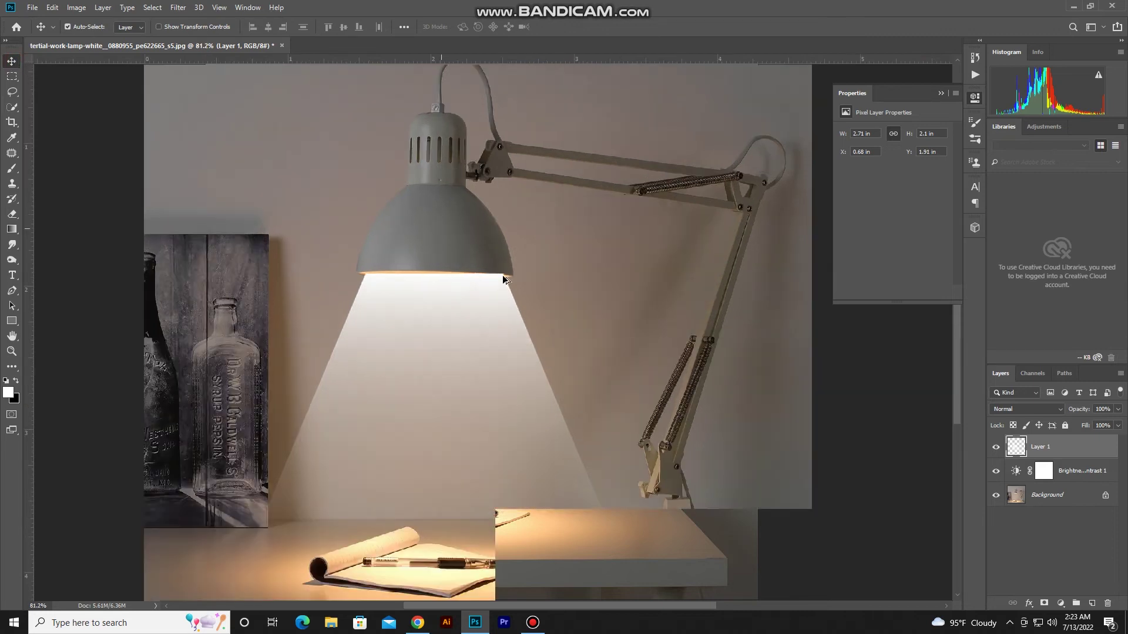
pyautogui.scroll(2, 503, 277)
pyautogui.scroll(2, 504, 278)
pyautogui.hotkey('ctrl', 't')
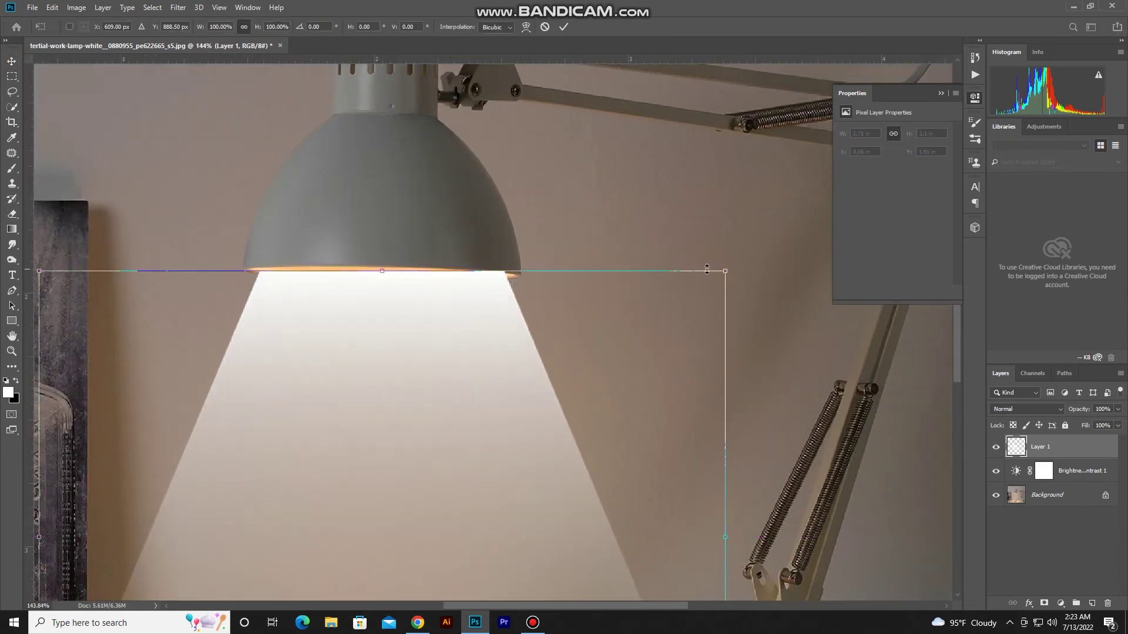
pyautogui.rightClick(729, 277)
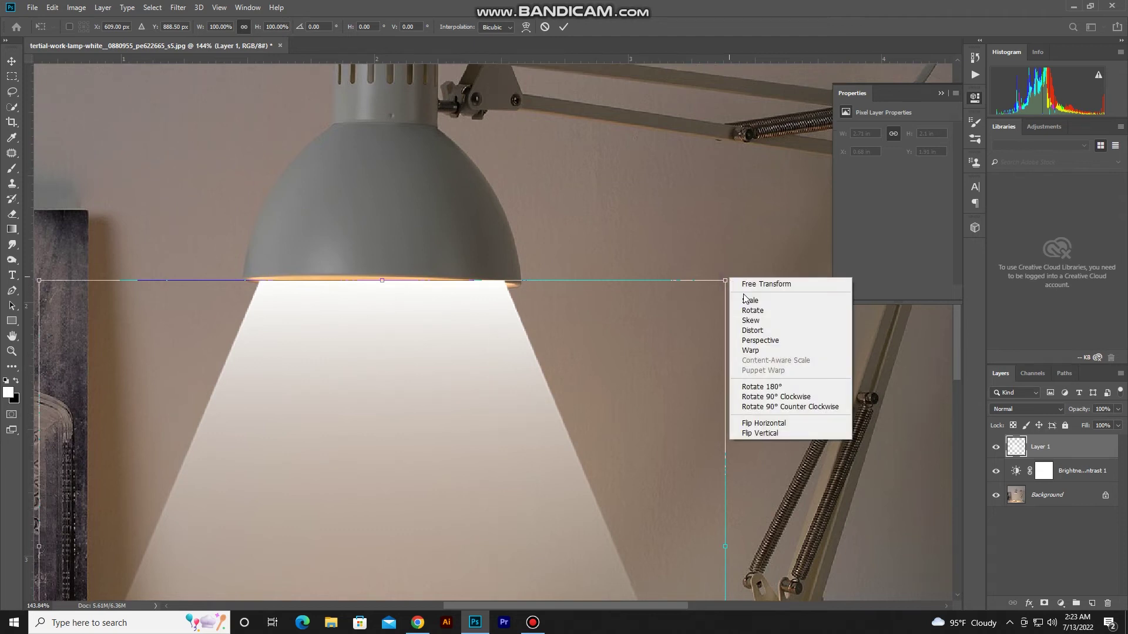
pyautogui.click(754, 351)
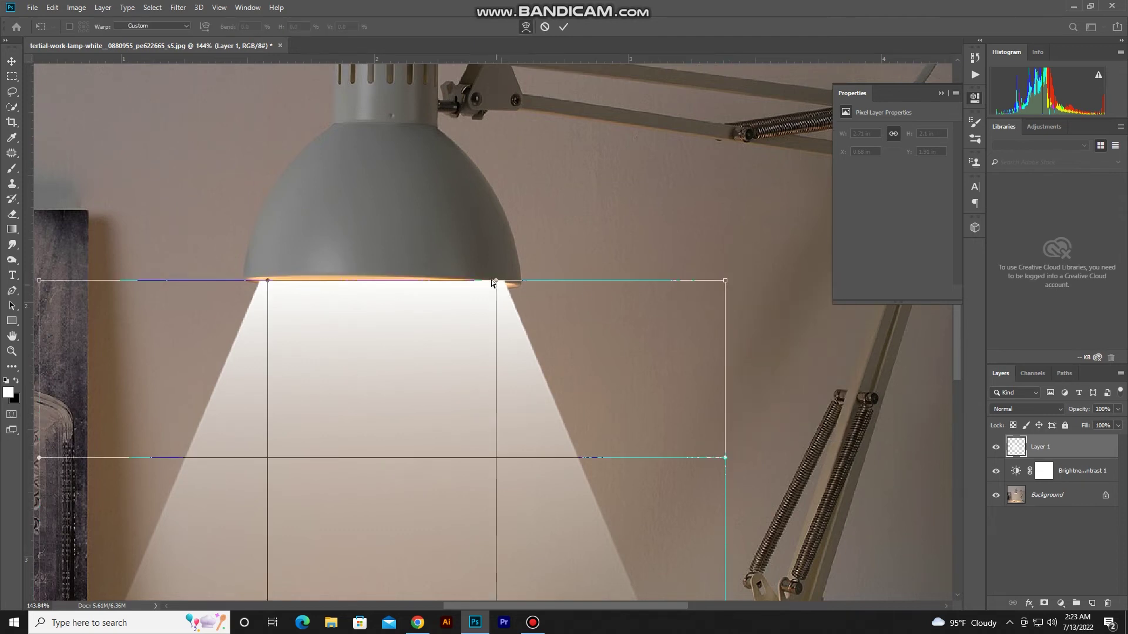
# - Warp the beam's top edge to follow the curved lampshade rim and commit
pyautogui.moveTo(496, 281); pyautogui.dragTo(496, 286)
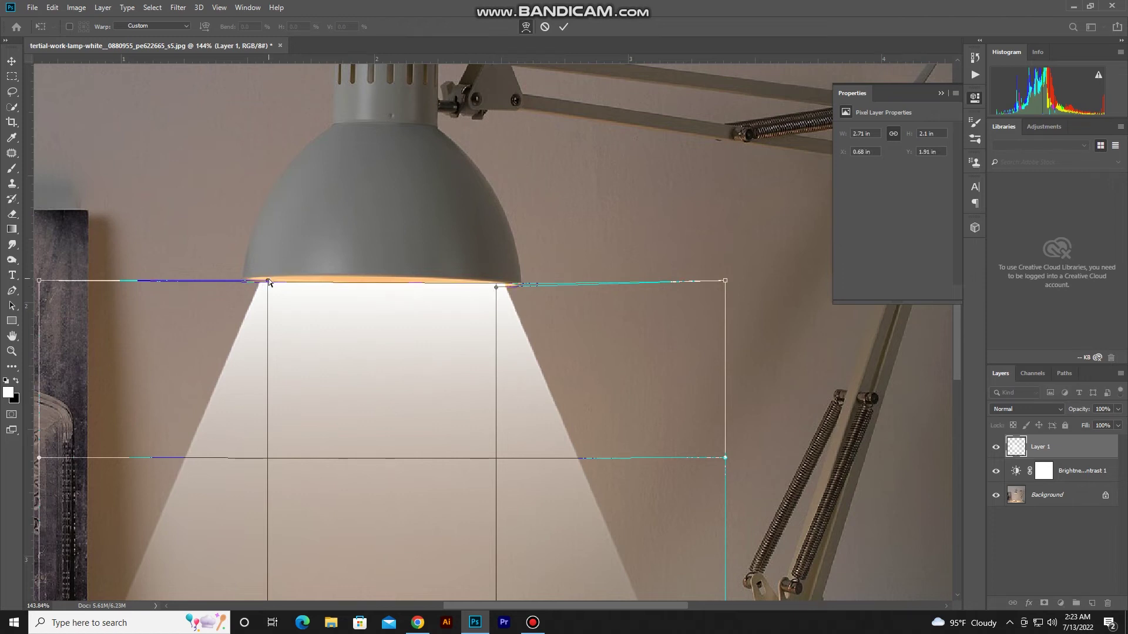
pyautogui.moveTo(268, 281); pyautogui.dragTo(269, 273)
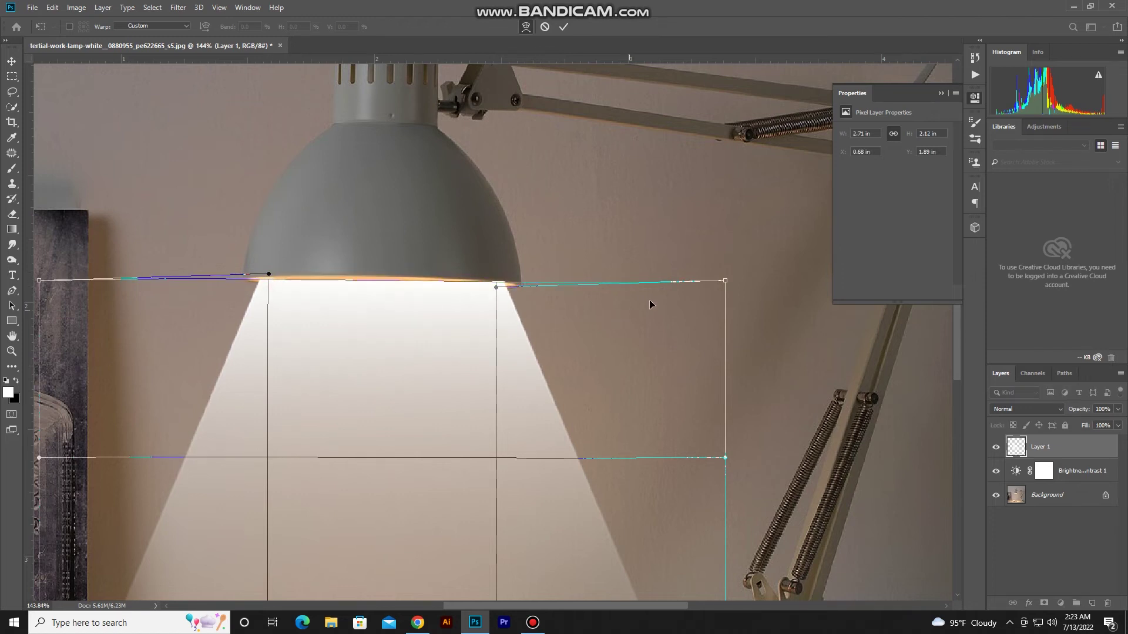
pyautogui.moveTo(726, 282); pyautogui.dragTo(727, 287)
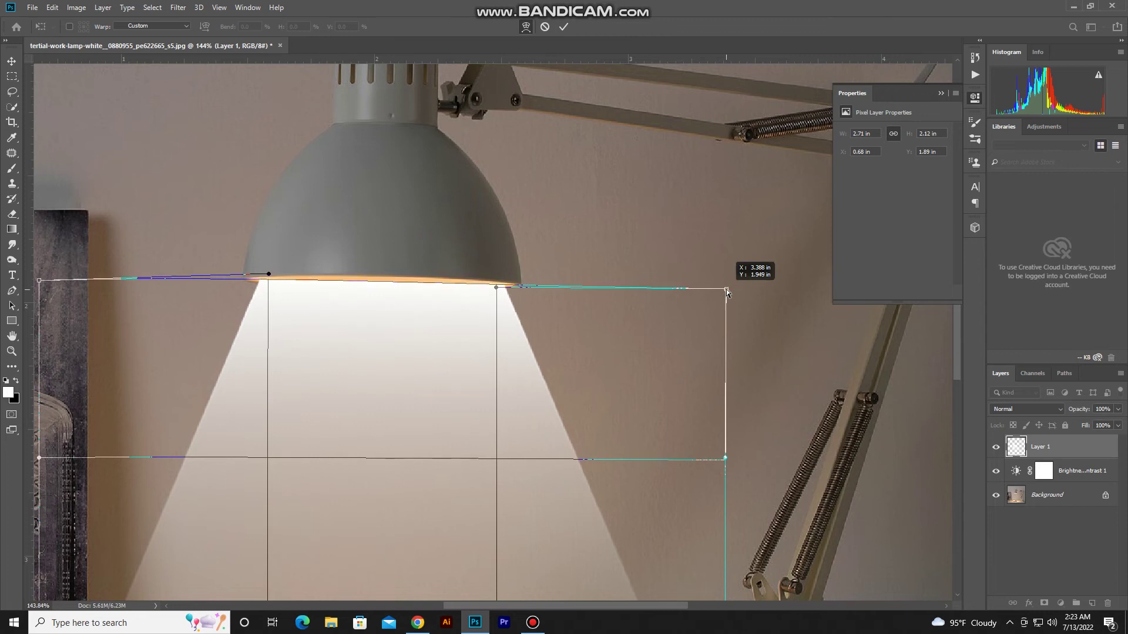
pyautogui.click(563, 27)
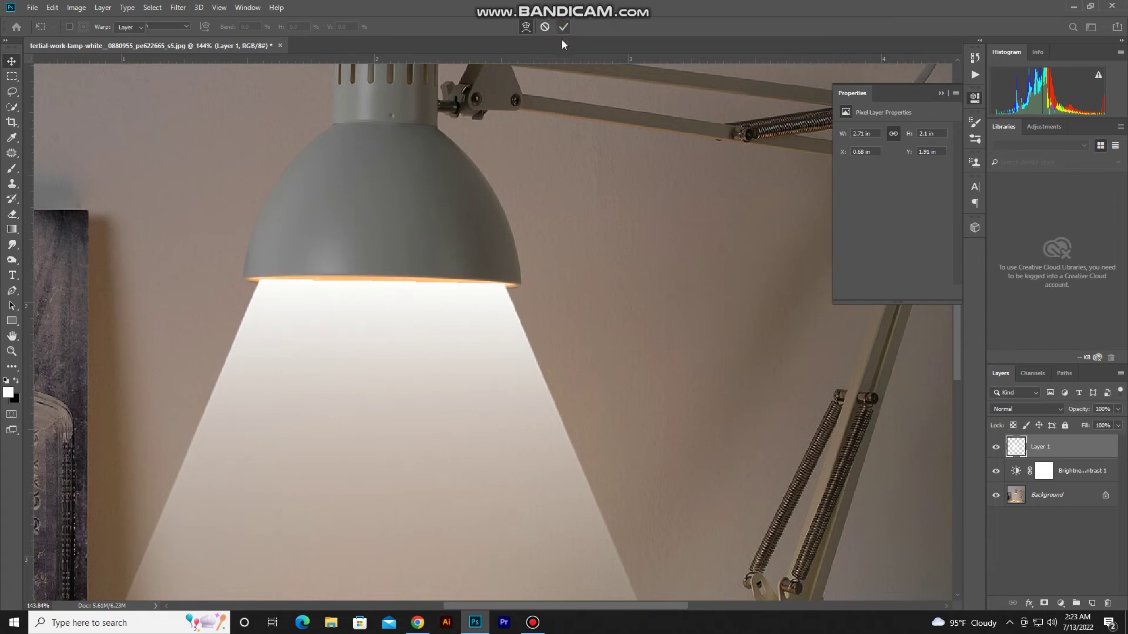
pyautogui.scroll(-3, 504, 252)
pyautogui.scroll(-2, 504, 251)
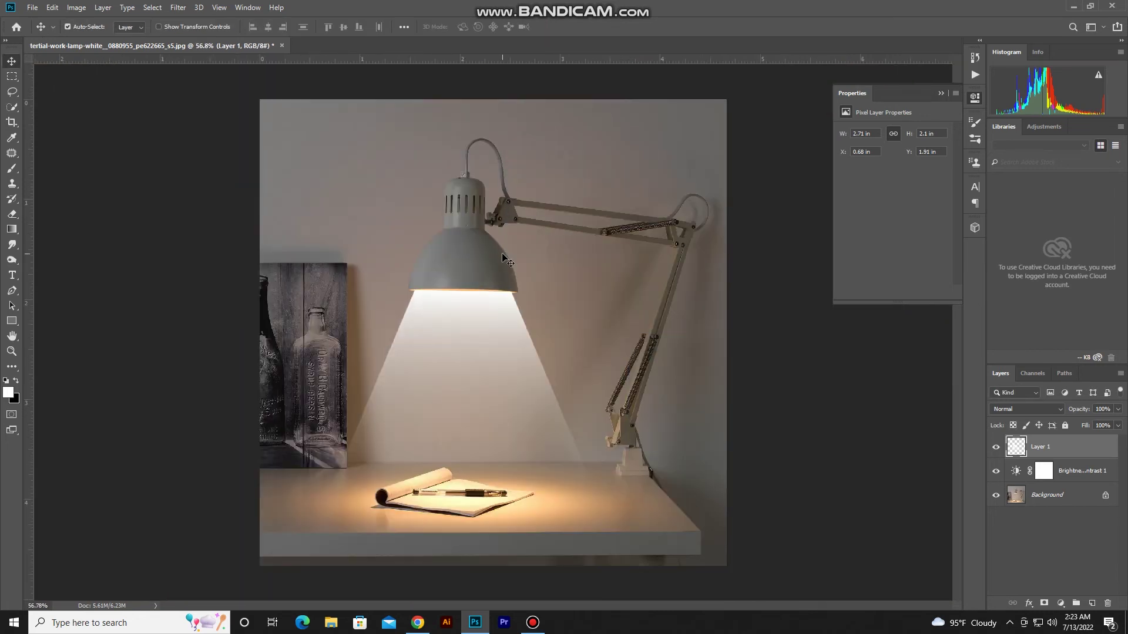
# - Bring the whole photo into view and apply a 20-pixel Gaussian Blur to the beam
pyautogui.scroll(1, 601, 420)
pyautogui.moveTo(604, 440); pyautogui.dragTo(602, 385)
pyautogui.hotkey('ctrl', 'r')
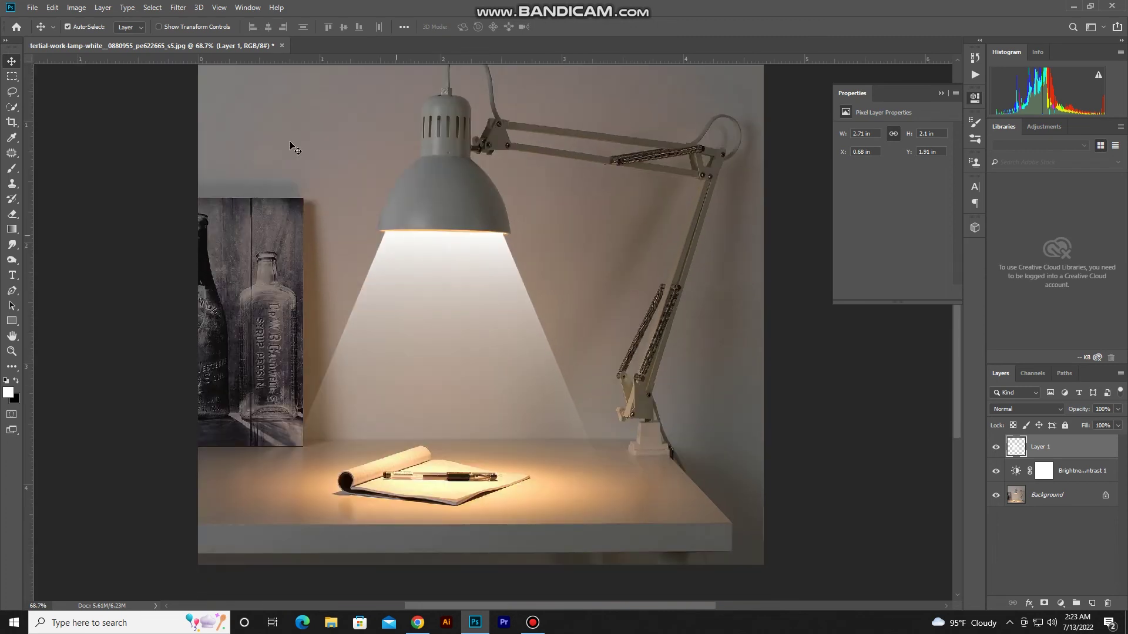
pyautogui.click(174, 16)
pyautogui.moveTo(242, 139)
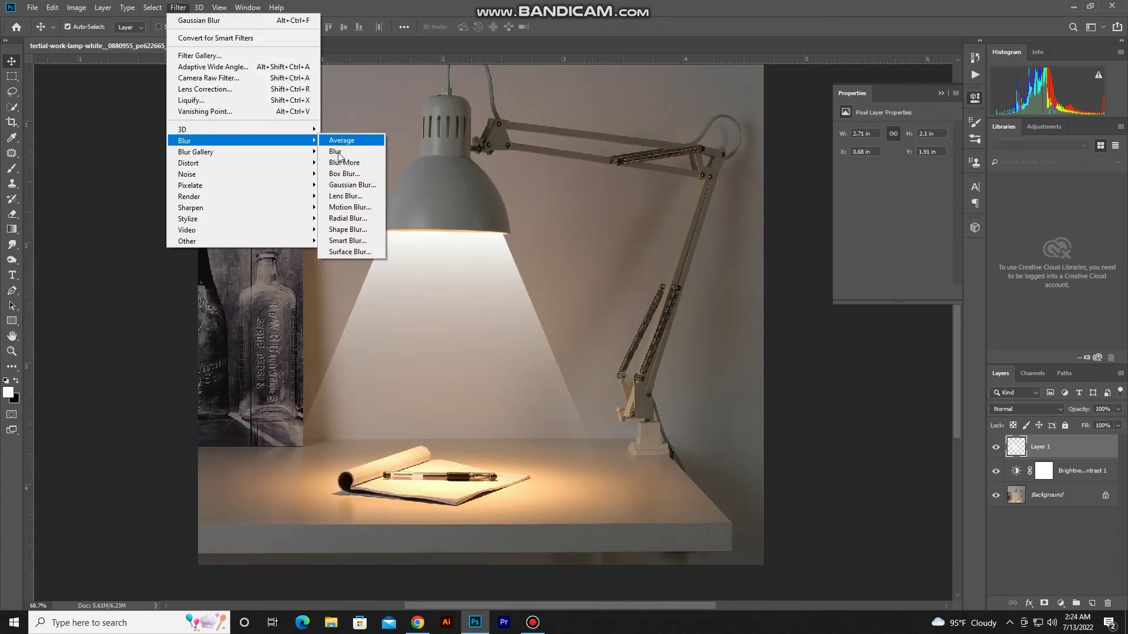
pyautogui.click(346, 185)
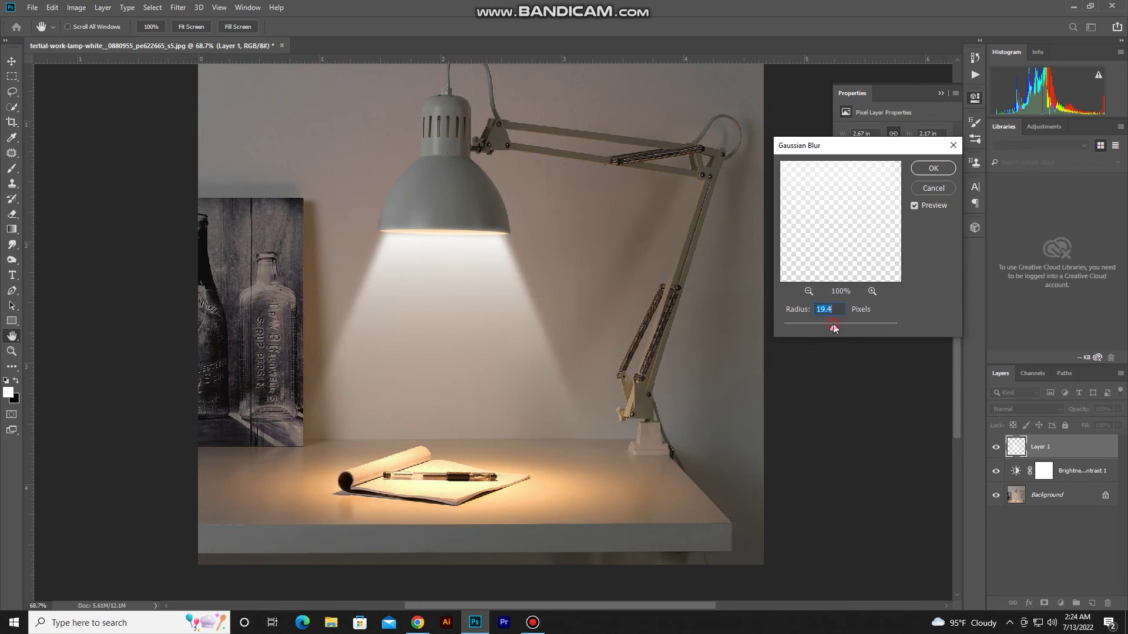
pyautogui.moveTo(833, 325); pyautogui.dragTo(834, 325)
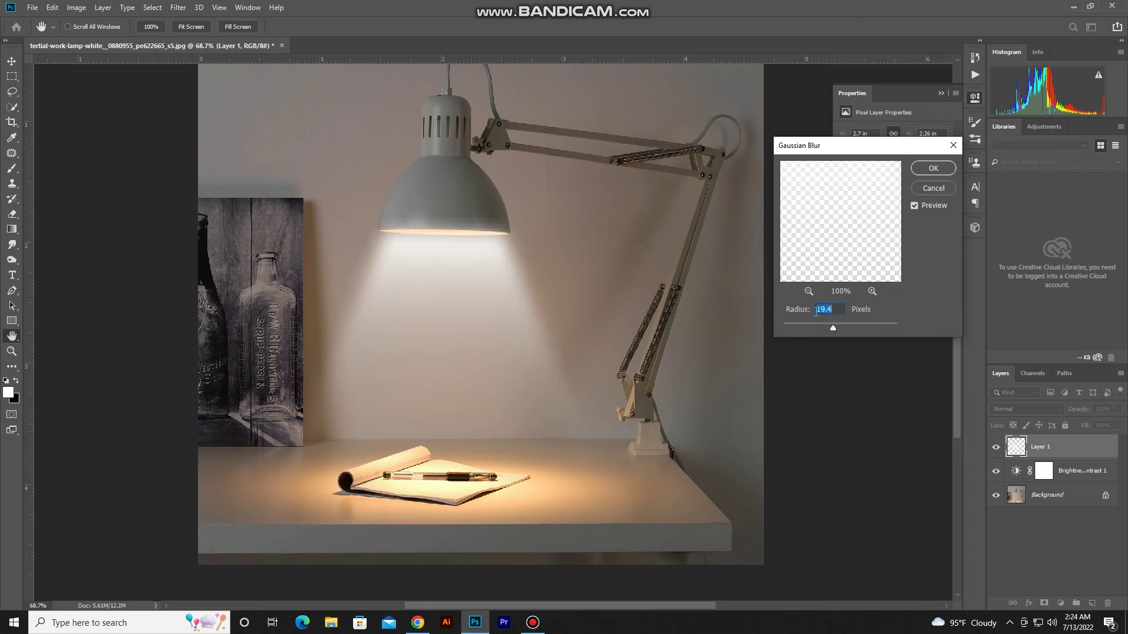
pyautogui.write('20')
pyautogui.press('Tab')
pyautogui.click(928, 170)
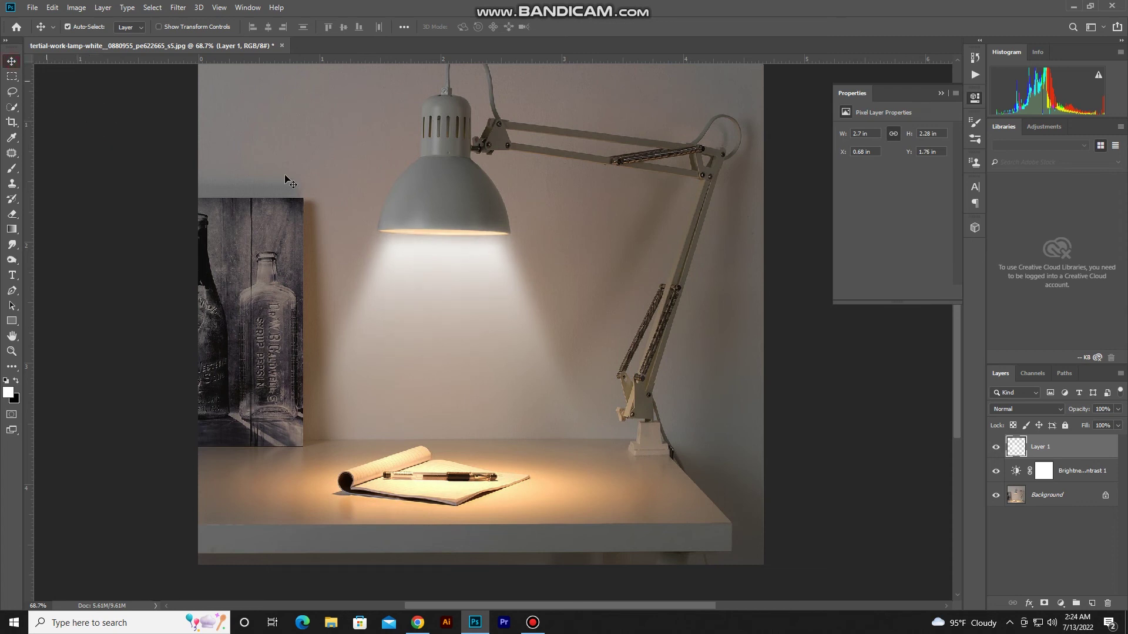
pyautogui.moveTo(442, 273); pyautogui.dragTo(444, 272)
pyautogui.scroll(-1, 636, 272)
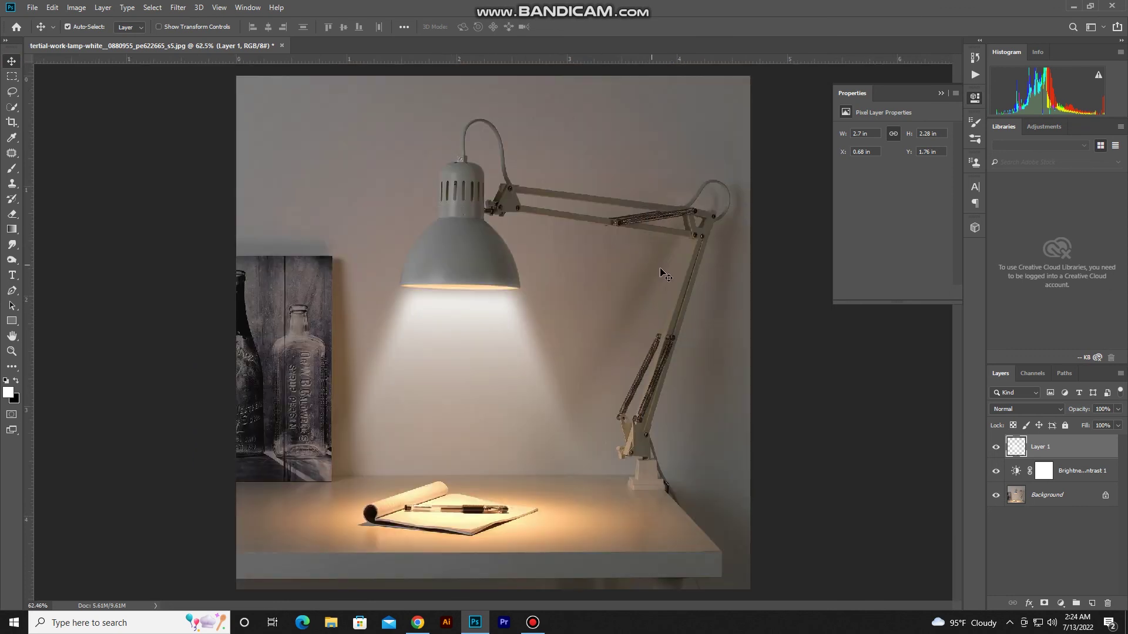
pyautogui.click(993, 448)
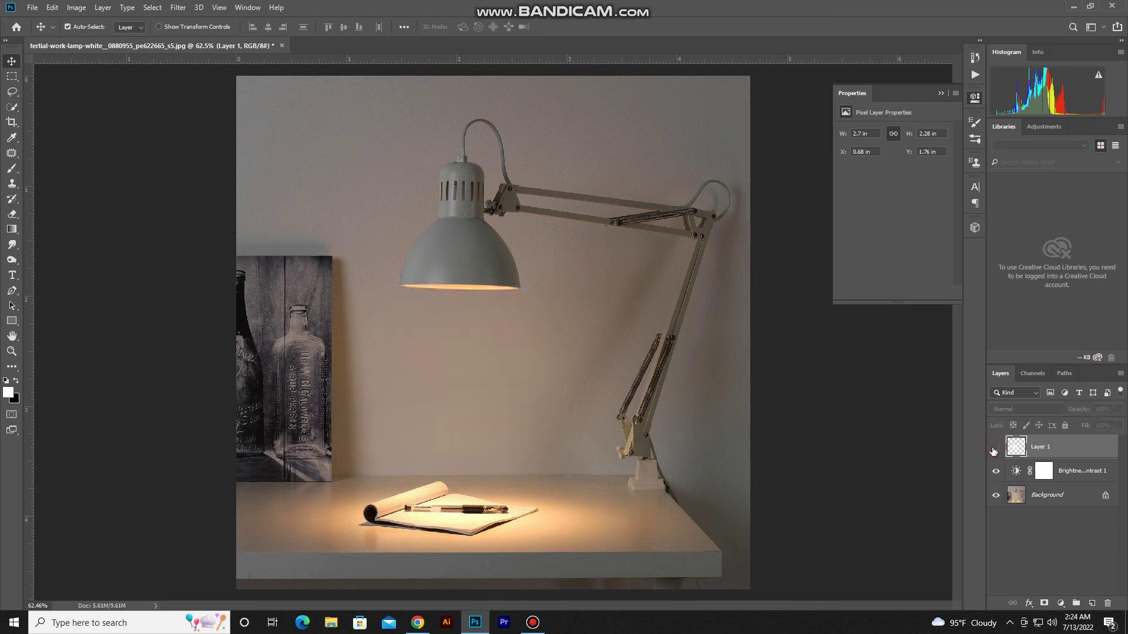
pyautogui.click(994, 448)
pyautogui.click(993, 447)
pyautogui.click(994, 446)
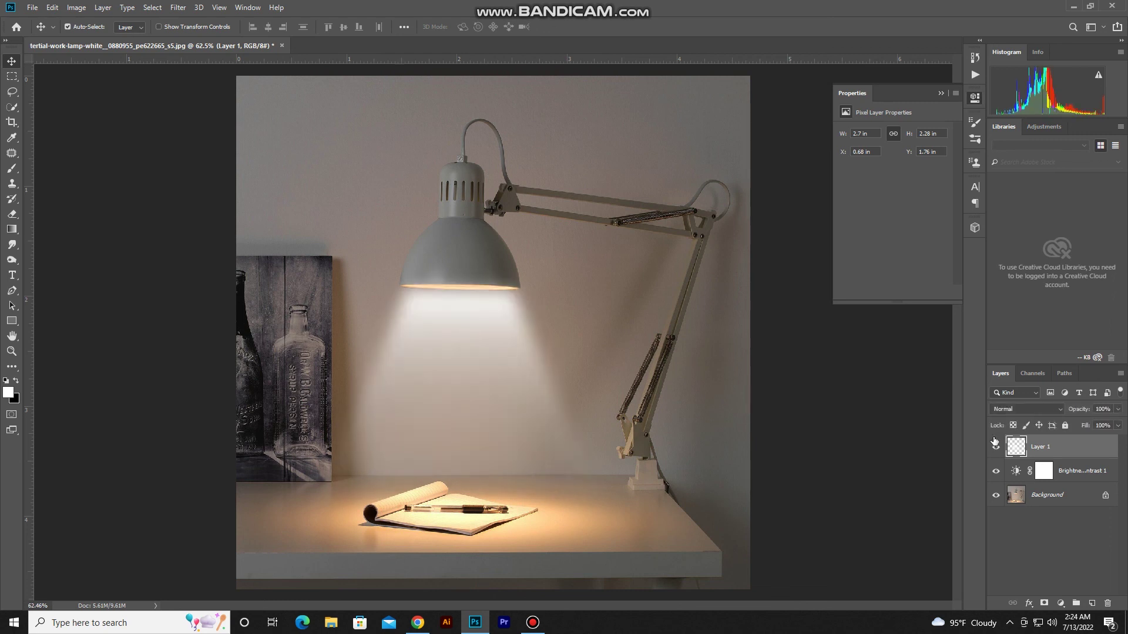